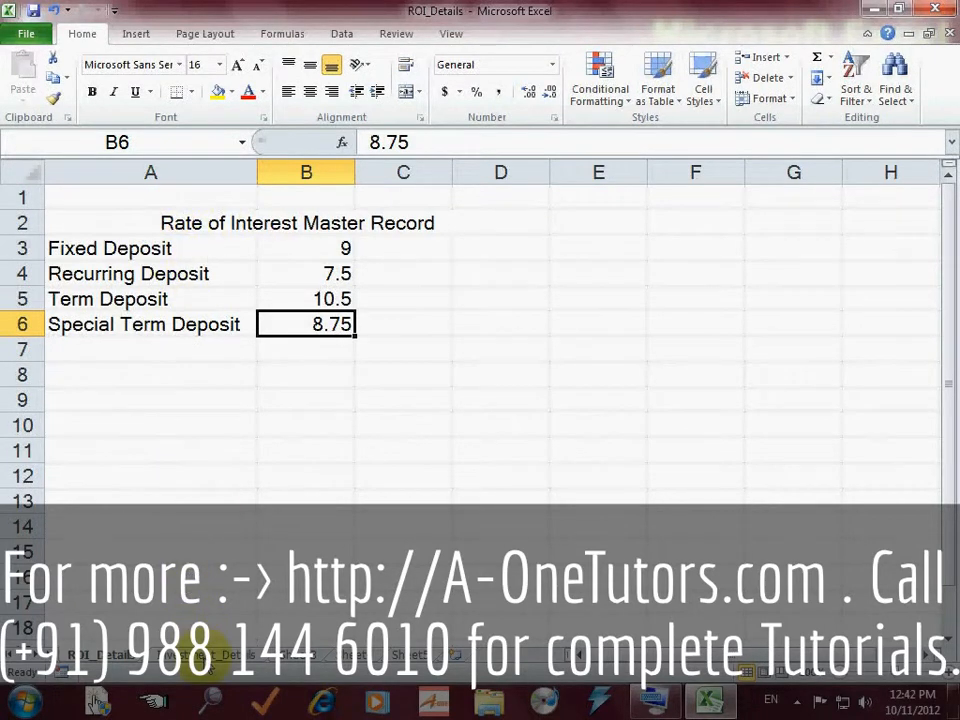
Step: Review the interest rates on the ROI_Details sheet and the deposits on the Investment_Details sheet
left_click(210, 655)
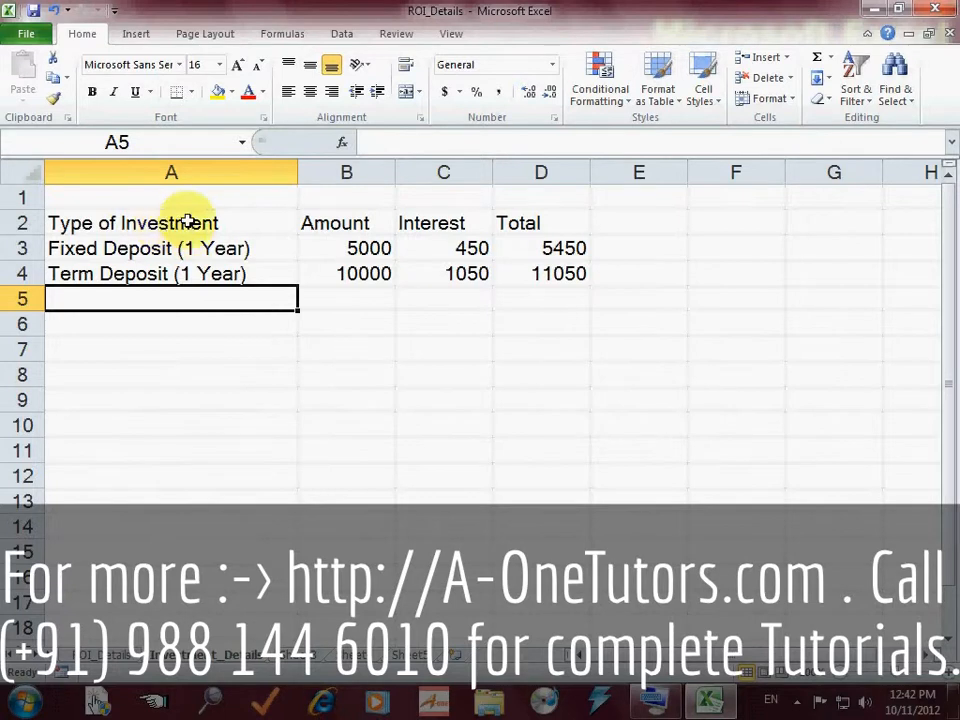
left_click(98, 656)
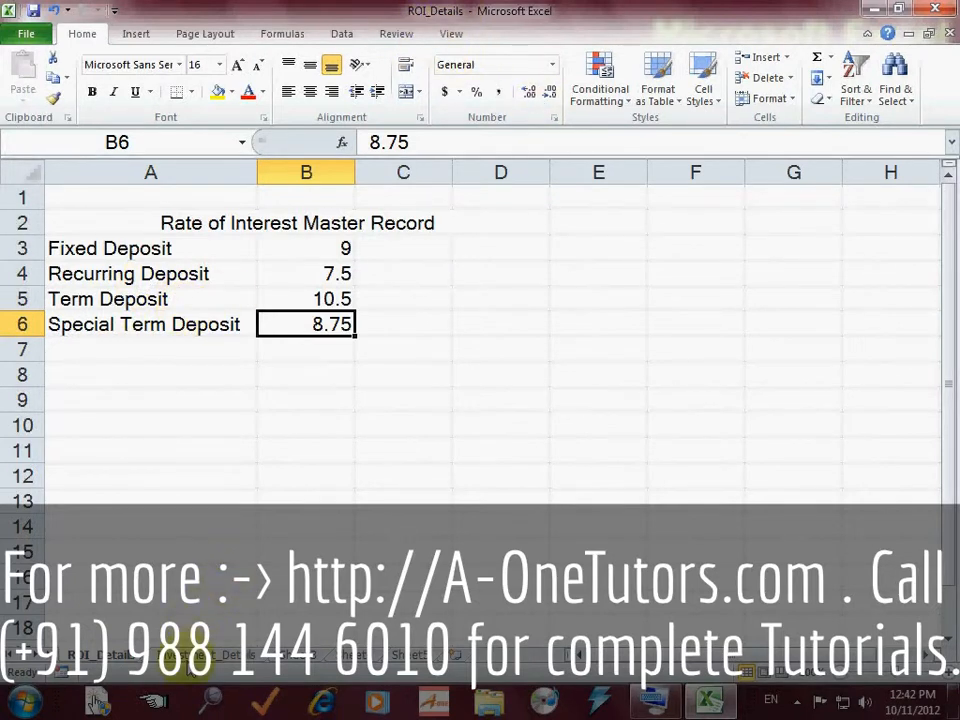
left_click(205, 655)
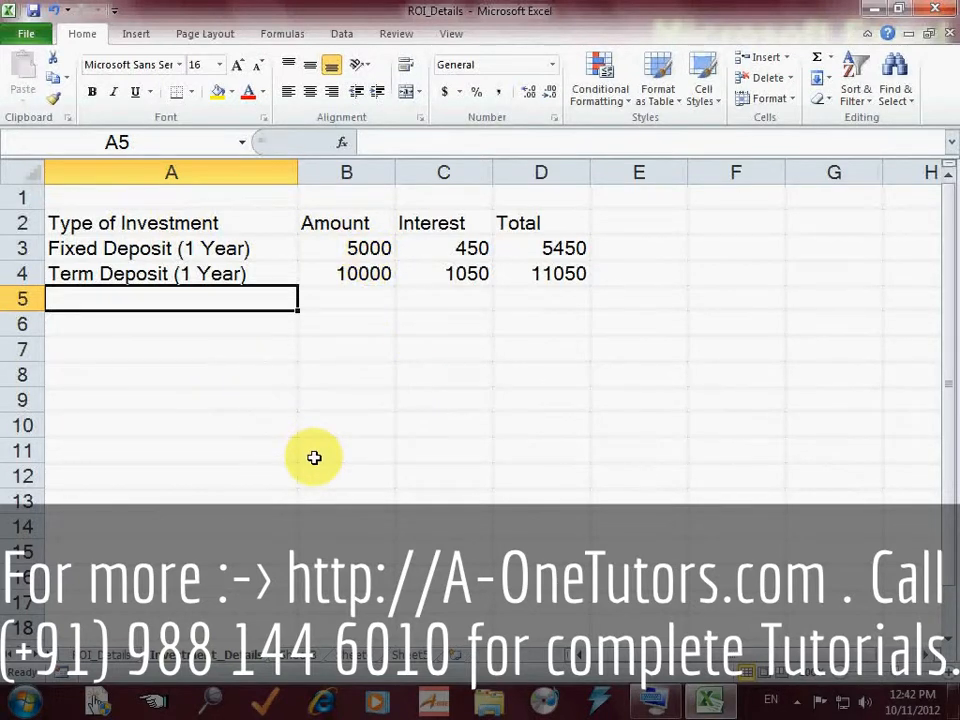
Step: Create a blank workbook and save it as Investment_Details in the Bank_Calculation folder
left_click(24, 38)
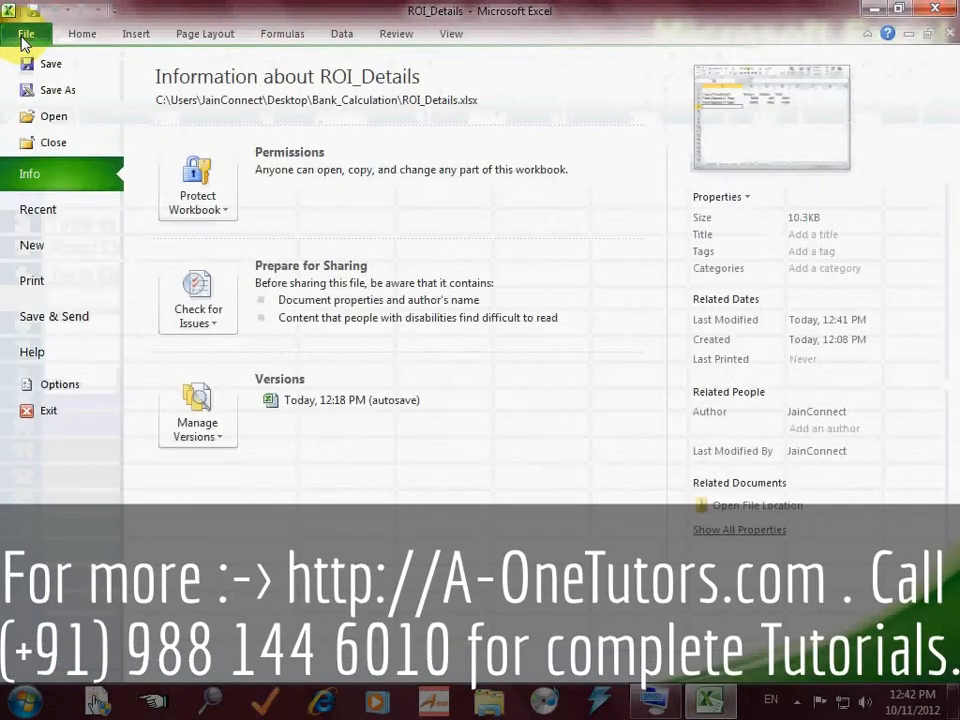
left_click(44, 250)
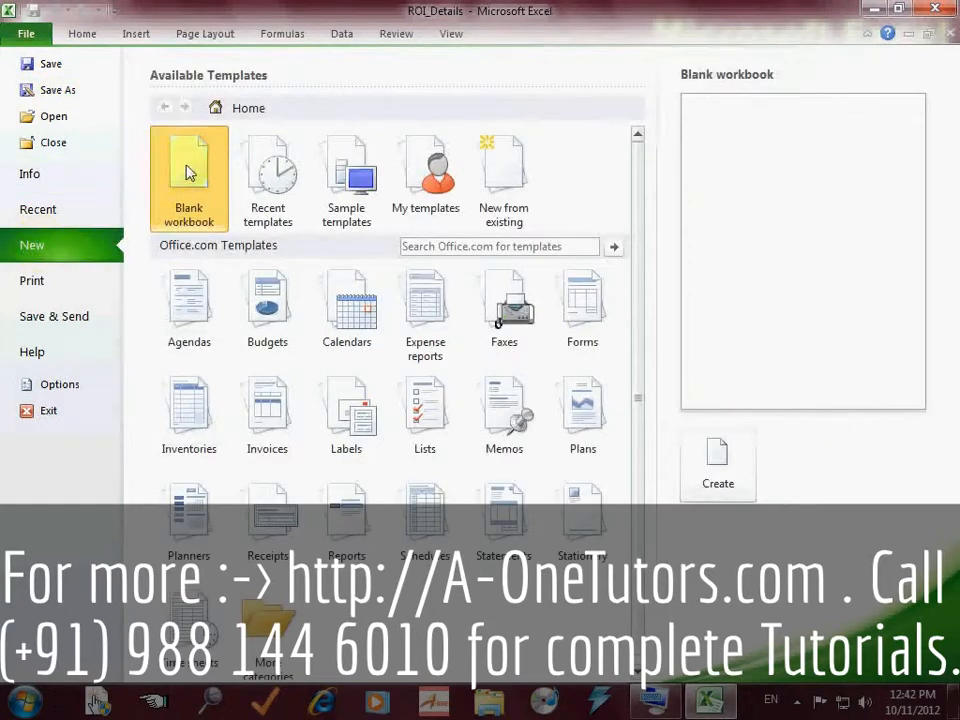
left_click(718, 458)
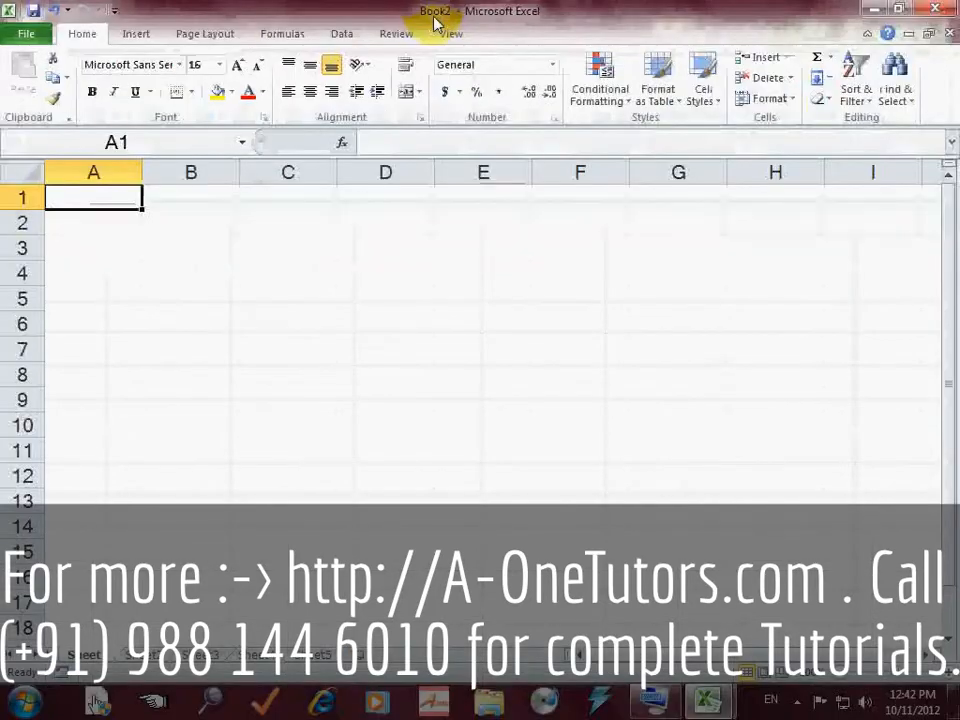
left_click(35, 12)
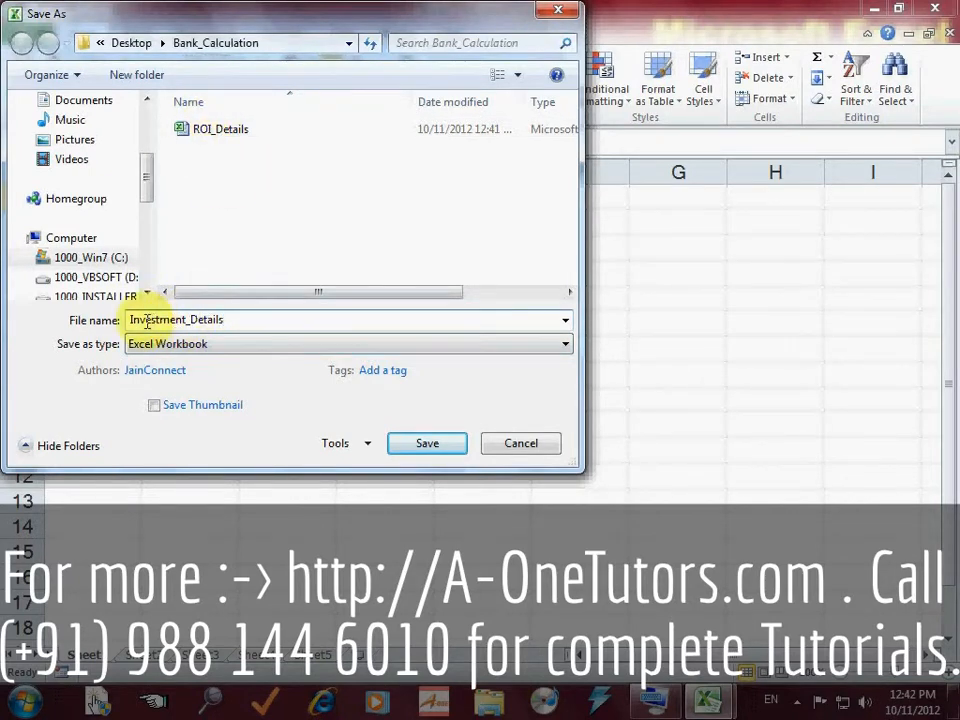
left_click(443, 446)
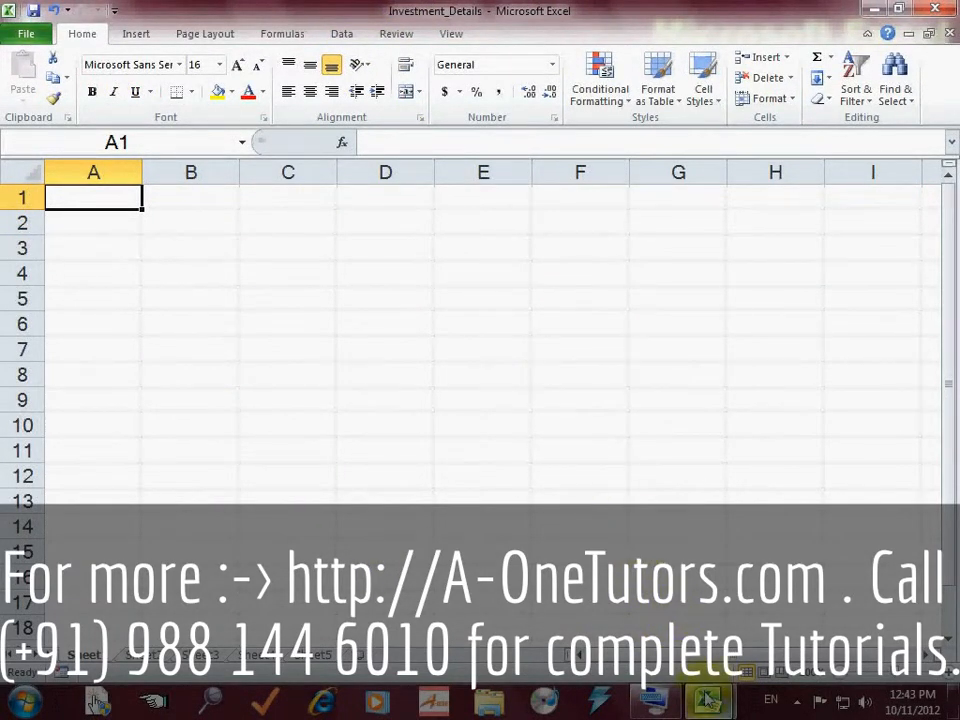
Step: Cut the investment table A2:D4 from the Investment_Details sheet of the ROI_Details workbook
mouse_move(706, 698)
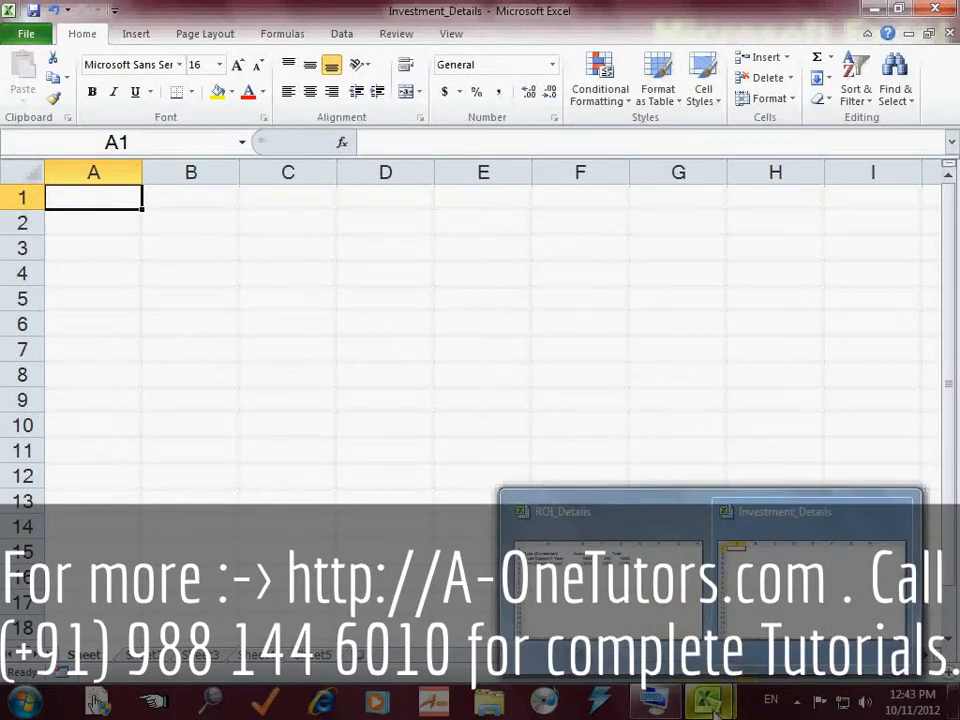
left_click(714, 710)
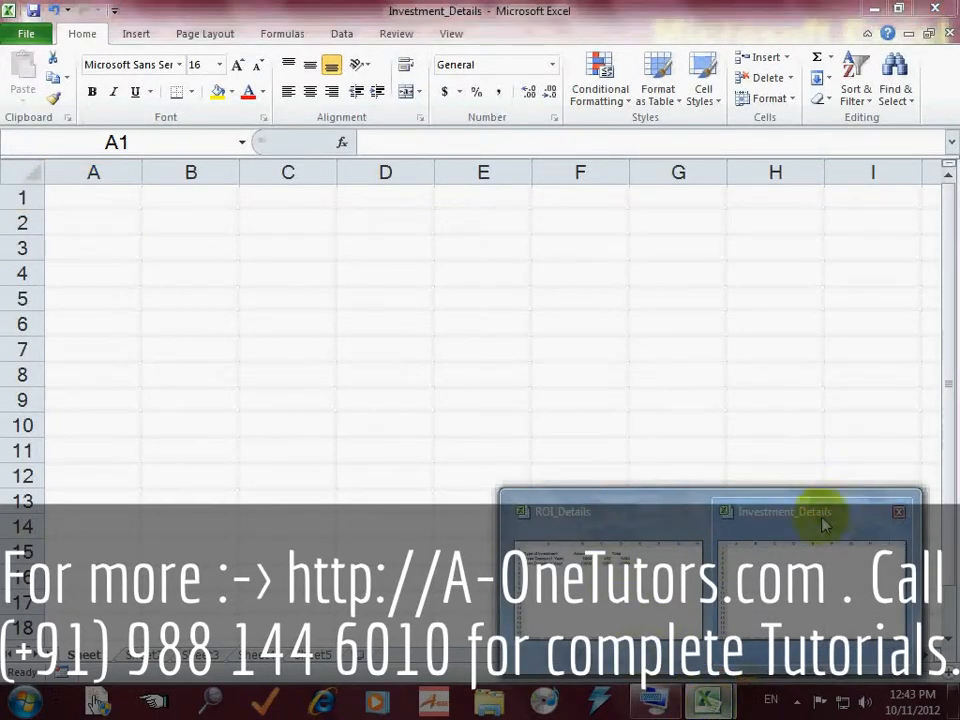
mouse_move(578, 538)
mouse_move(762, 552)
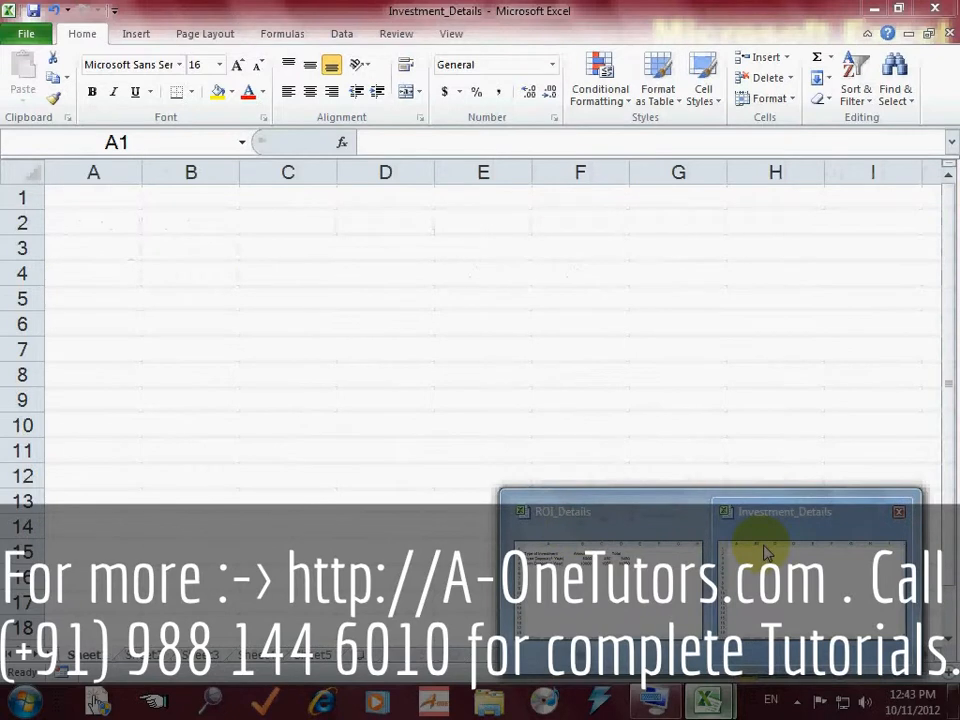
left_click(572, 554)
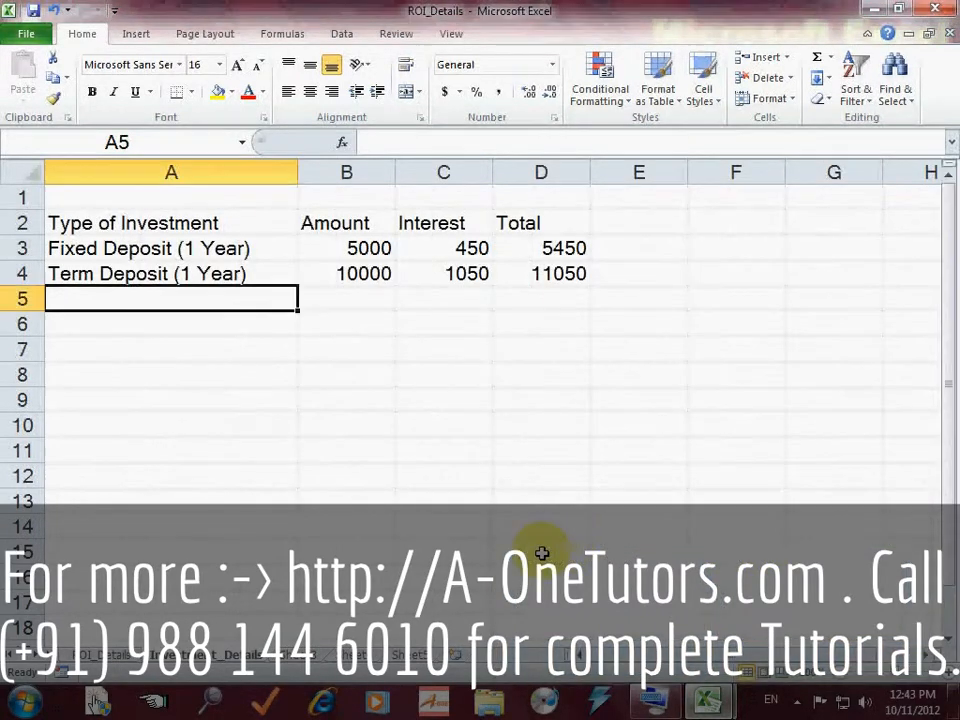
left_click(85, 223)
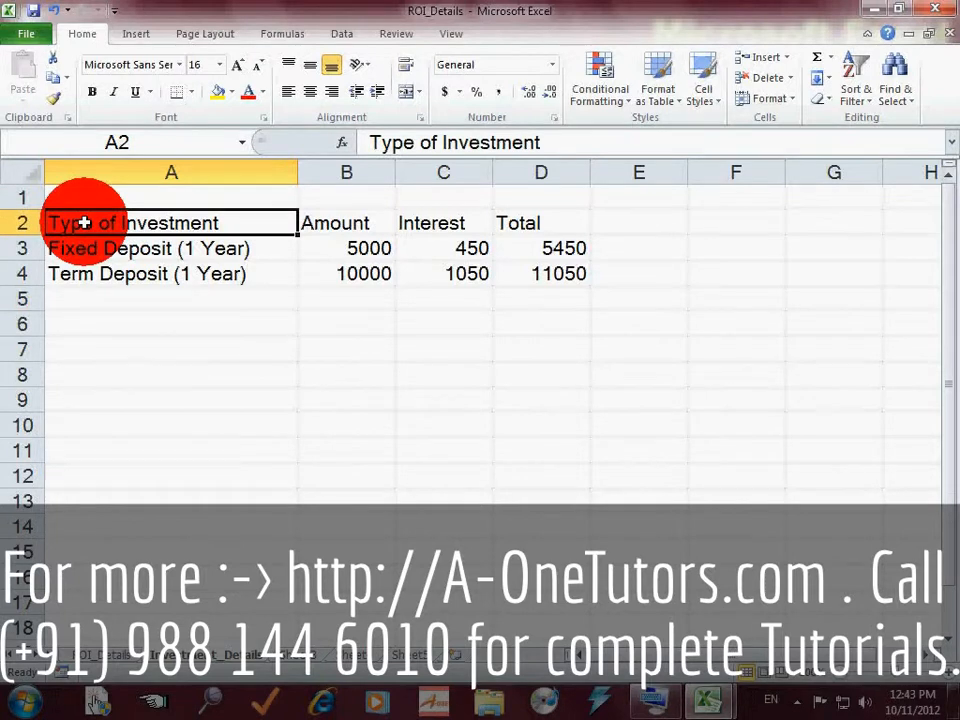
left_click_drag(85, 223, 544, 271)
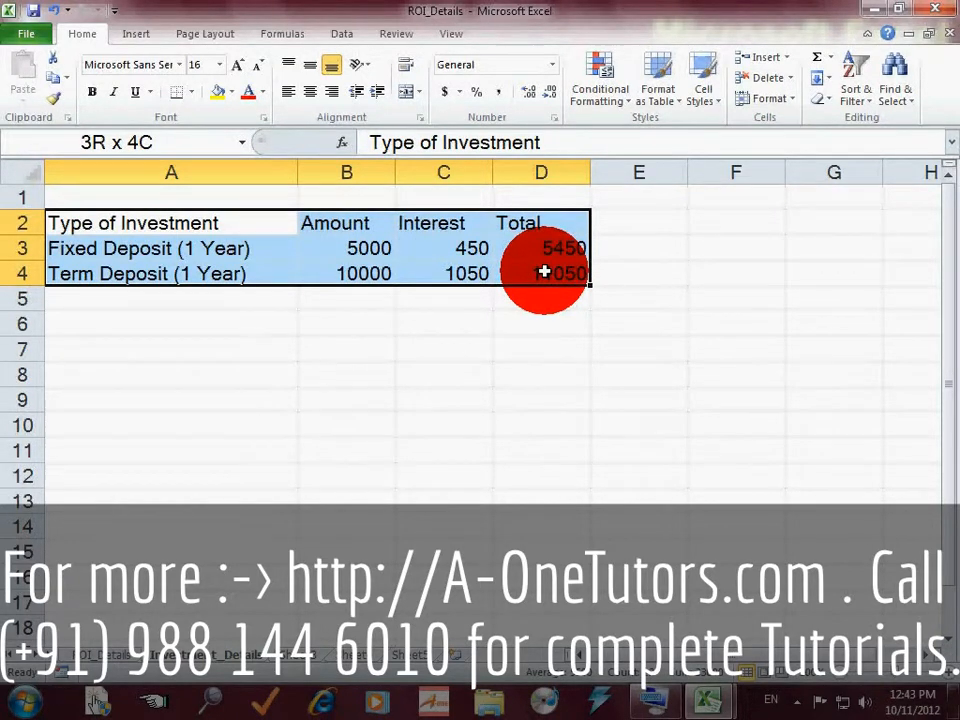
left_click_drag(544, 271, 544, 271)
right_click(163, 226)
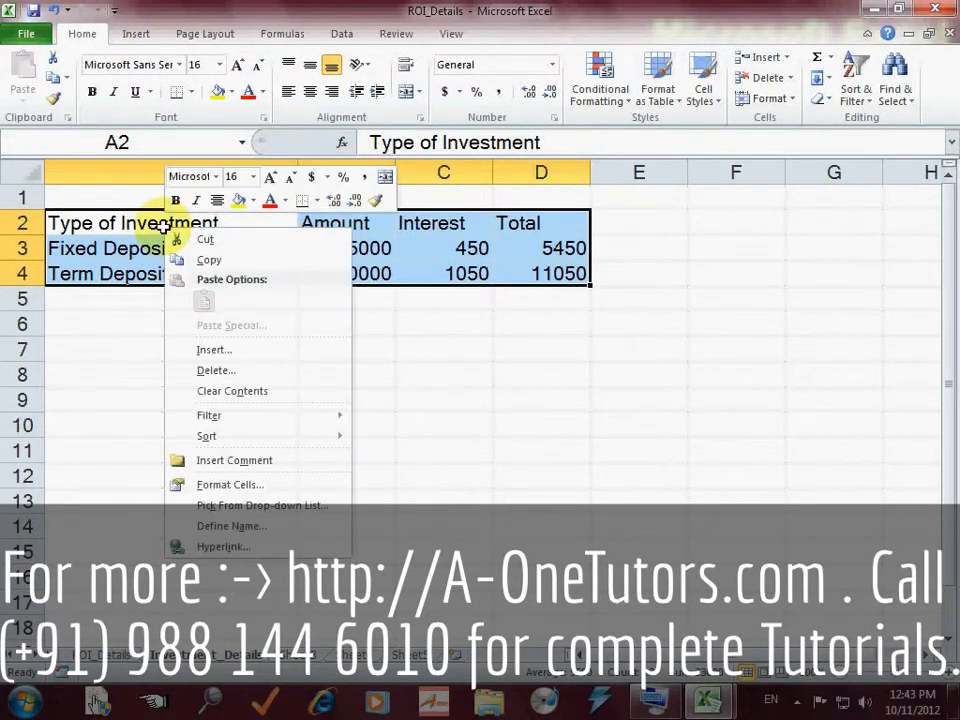
left_click(212, 239)
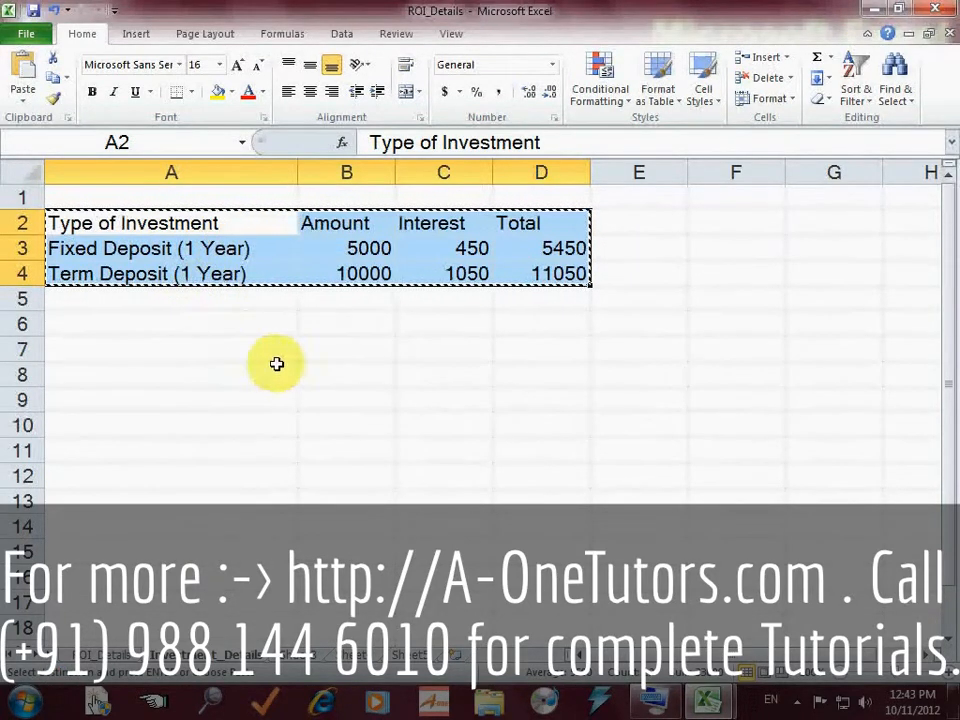
Step: Paste the cut table at cell A2 of the new Investment_Details workbook and widen column A to fit its text
left_click(718, 698)
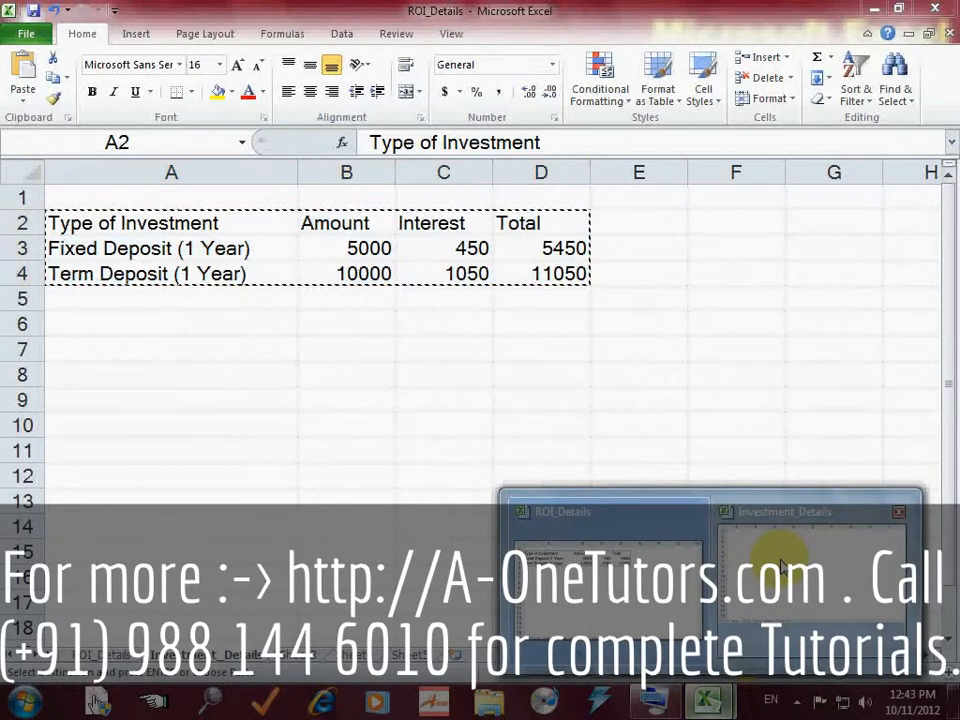
left_click(721, 531)
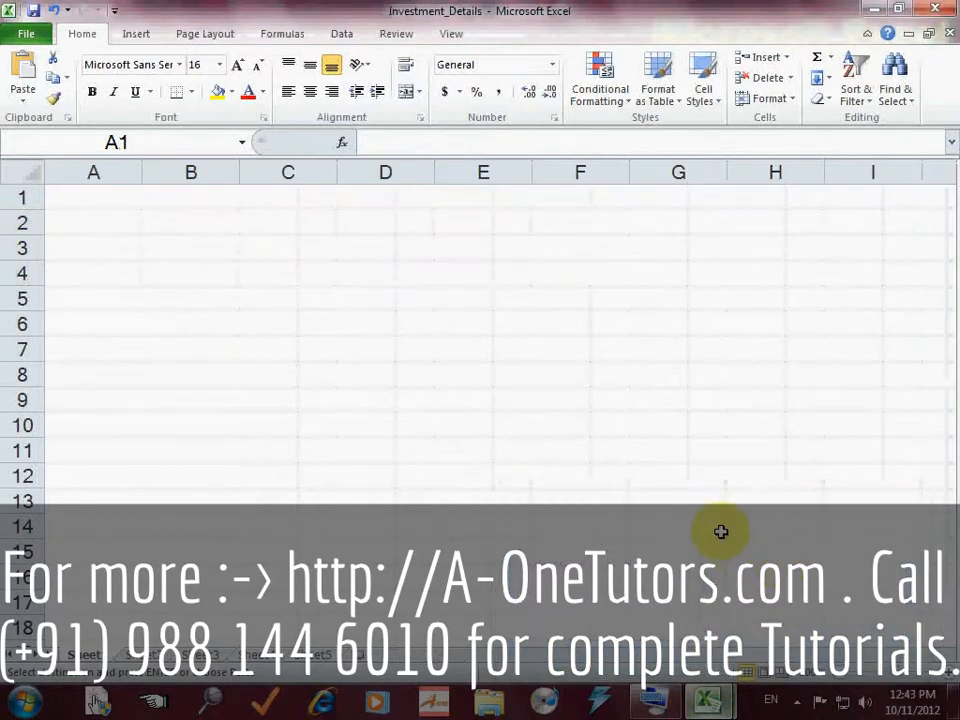
left_click(76, 226)
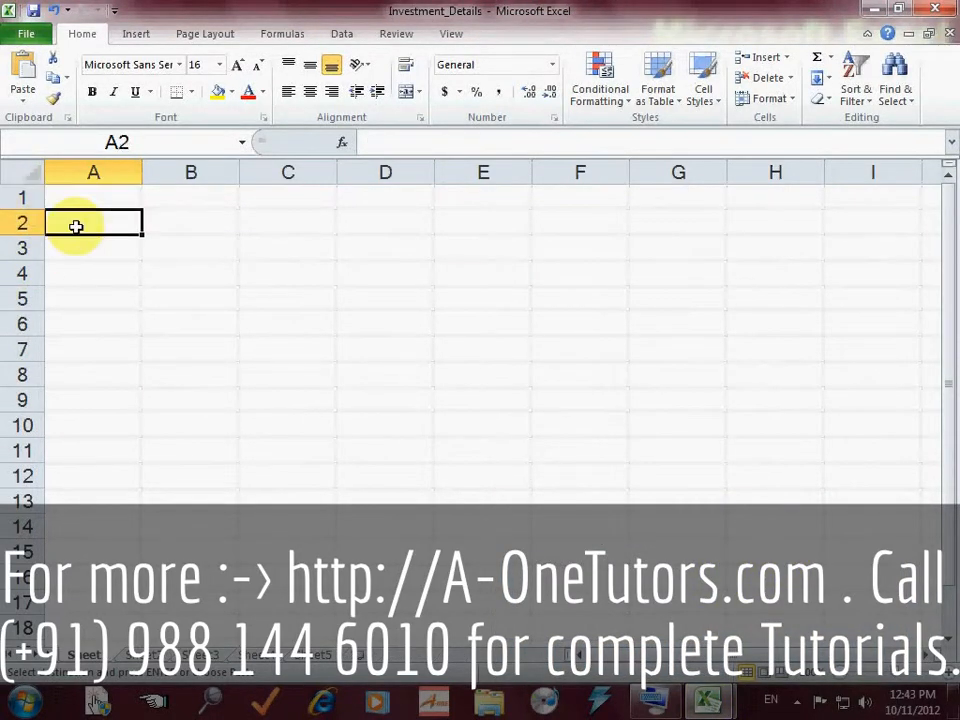
right_click(71, 225)
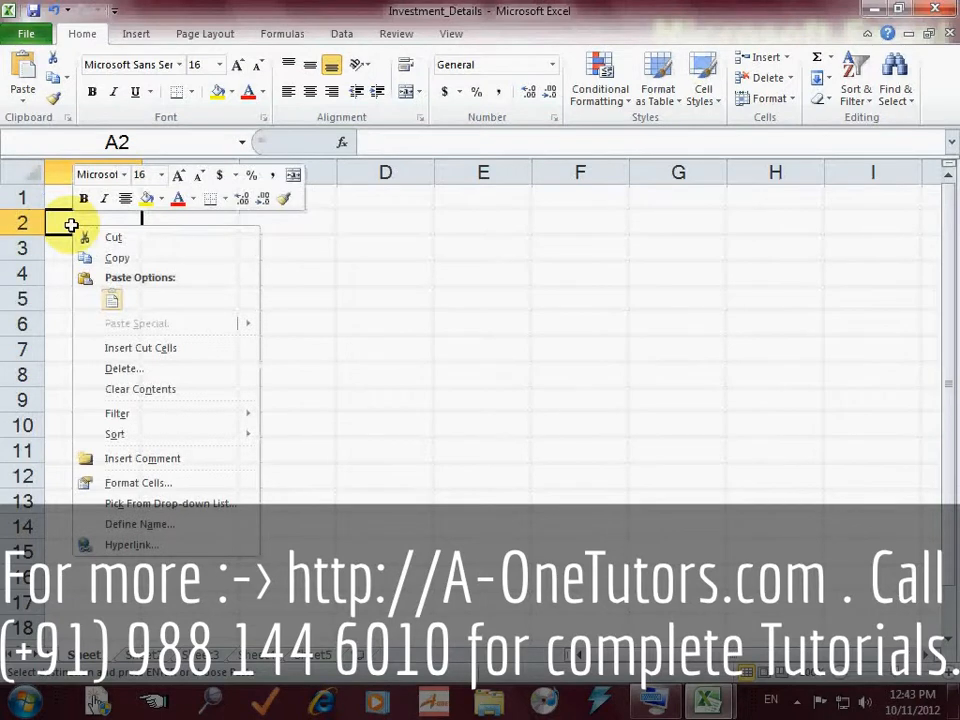
left_click(111, 302)
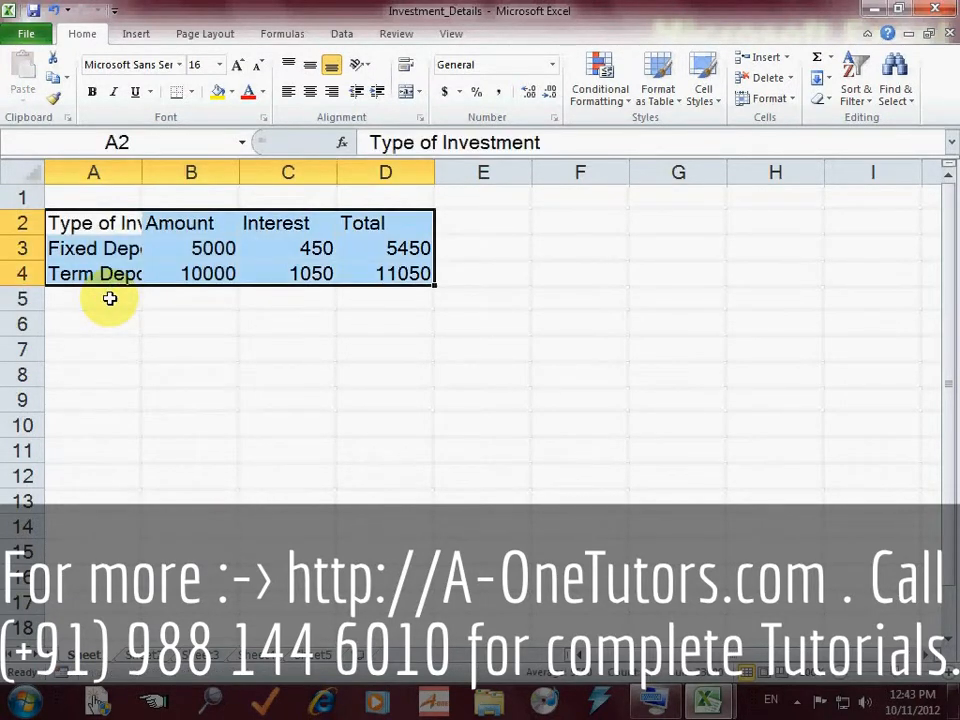
left_click_drag(143, 172, 281, 172)
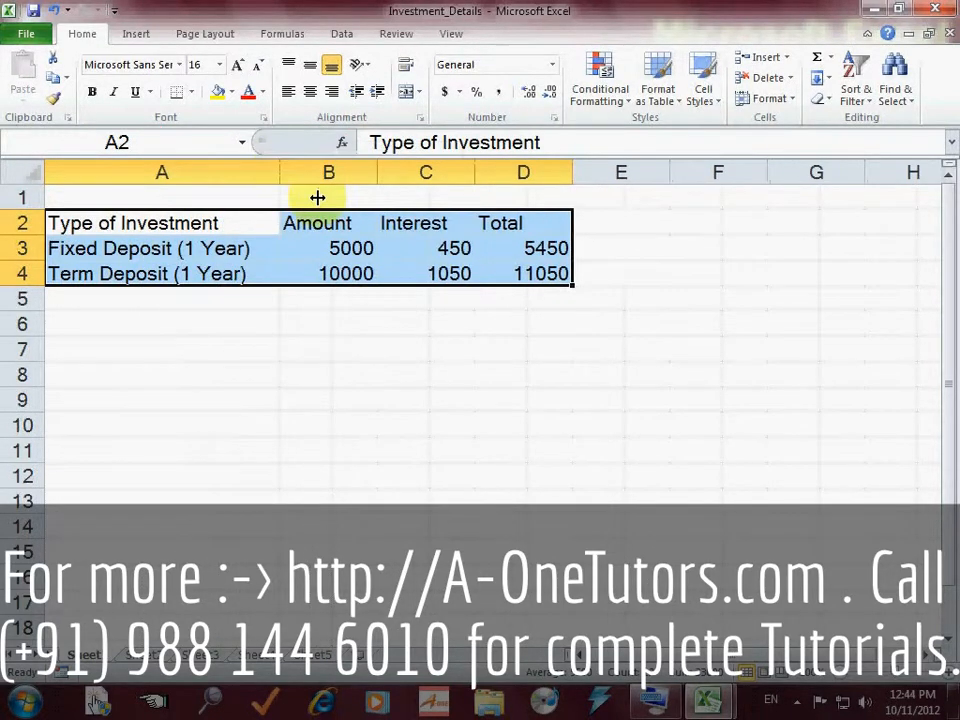
Step: Inspect the Fixed Deposit row's interest formula in C3 and its amount in B3
left_click(438, 250)
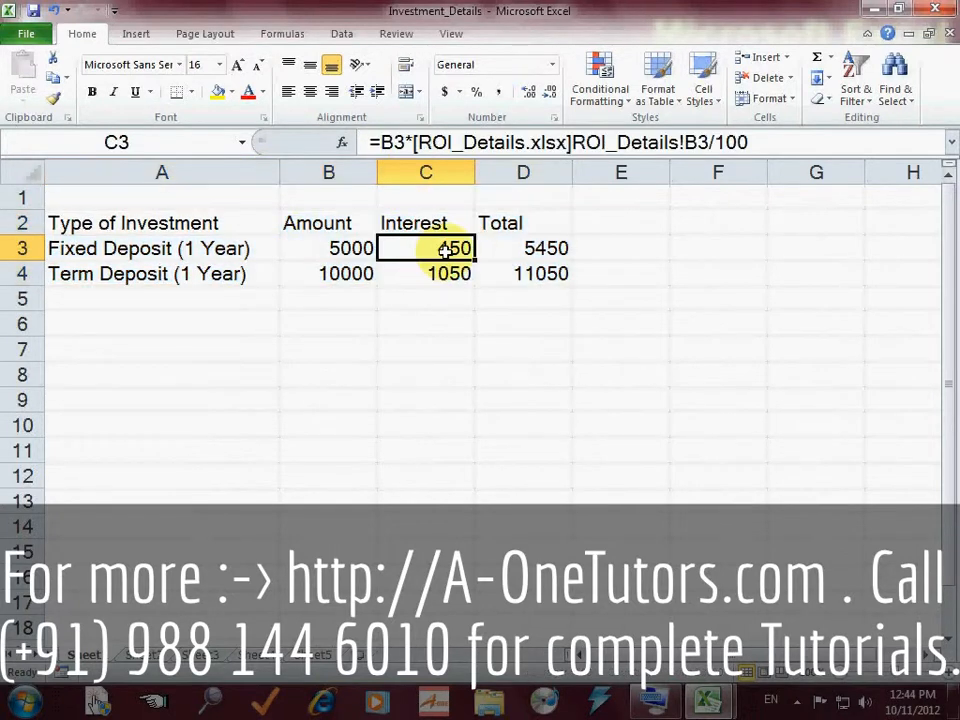
left_click(370, 247)
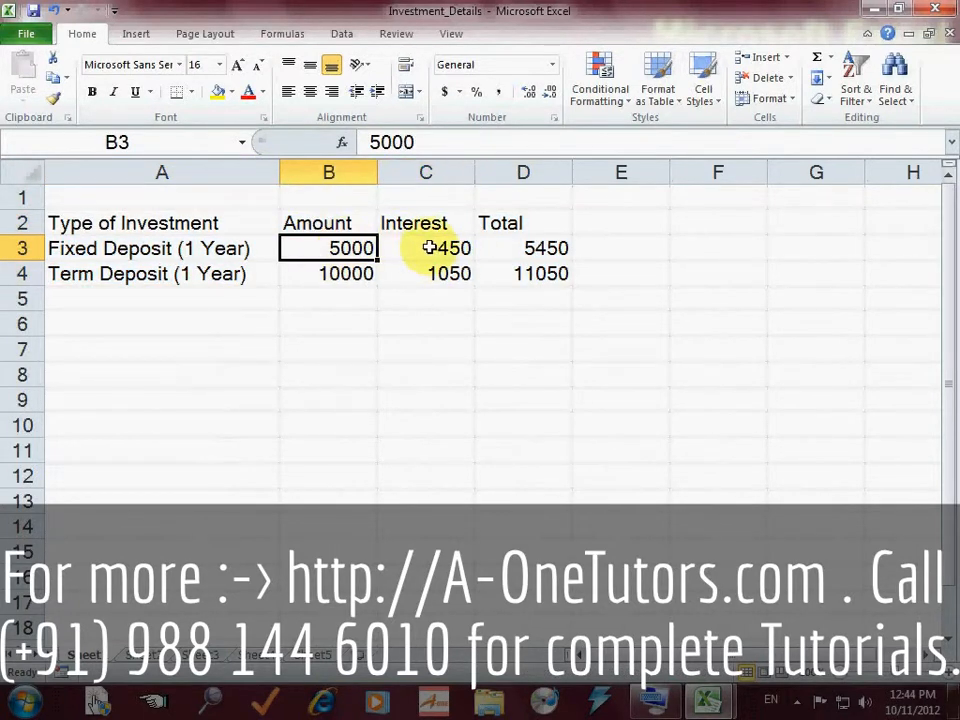
left_click(472, 173)
Step: Set the Fixed Deposit rate to 11 on the ROI_Details workbook's rate sheet, and check the linked interest in C3 of Investment_Details
left_click(726, 696)
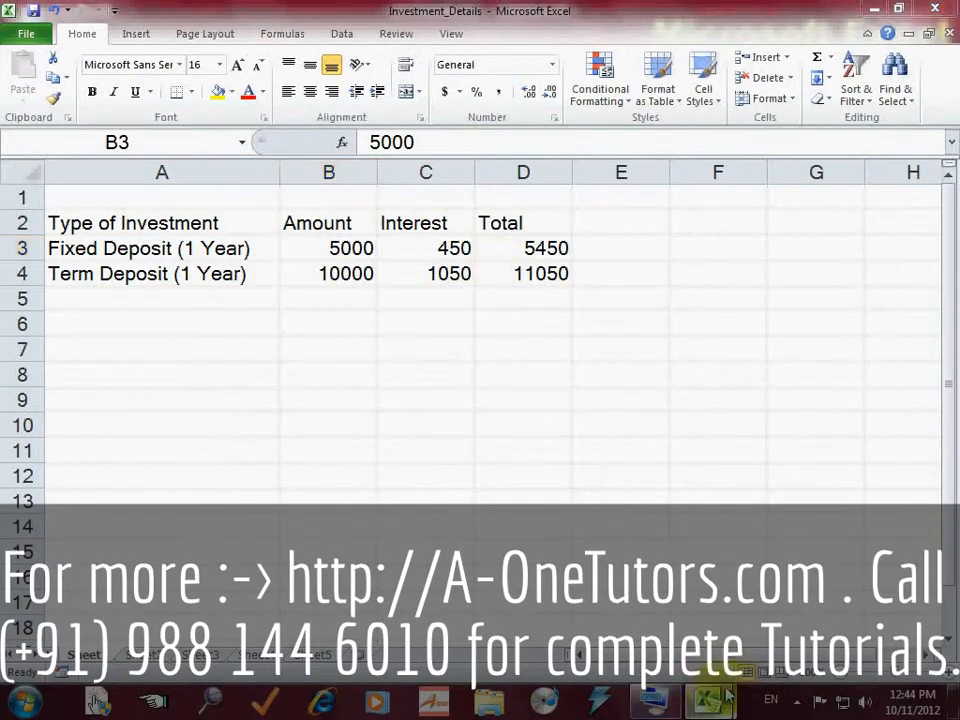
left_click(574, 594)
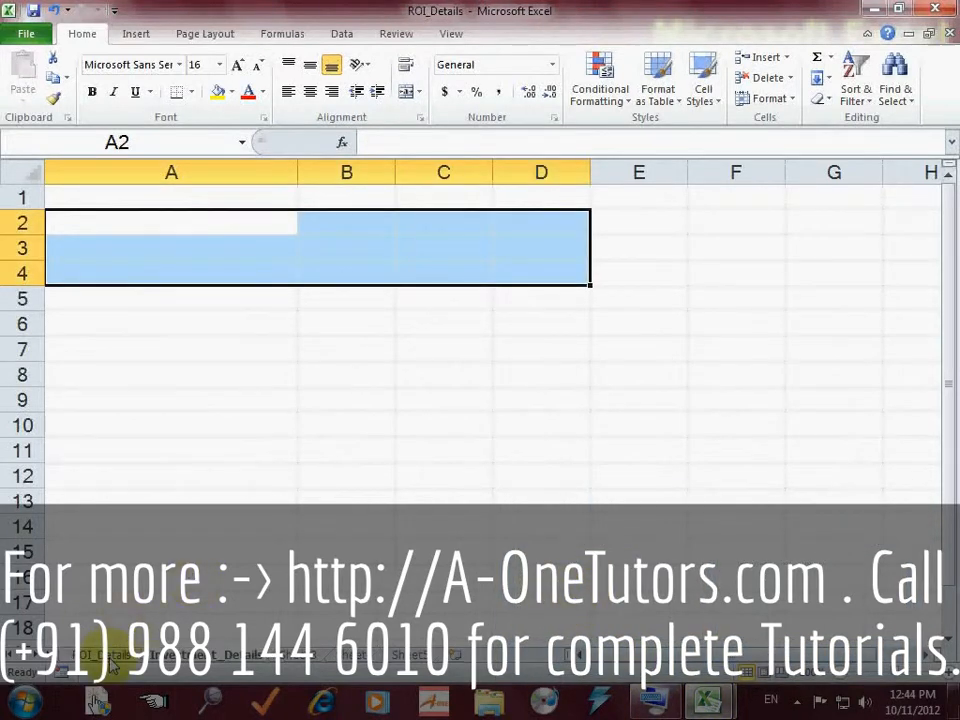
left_click(321, 247)
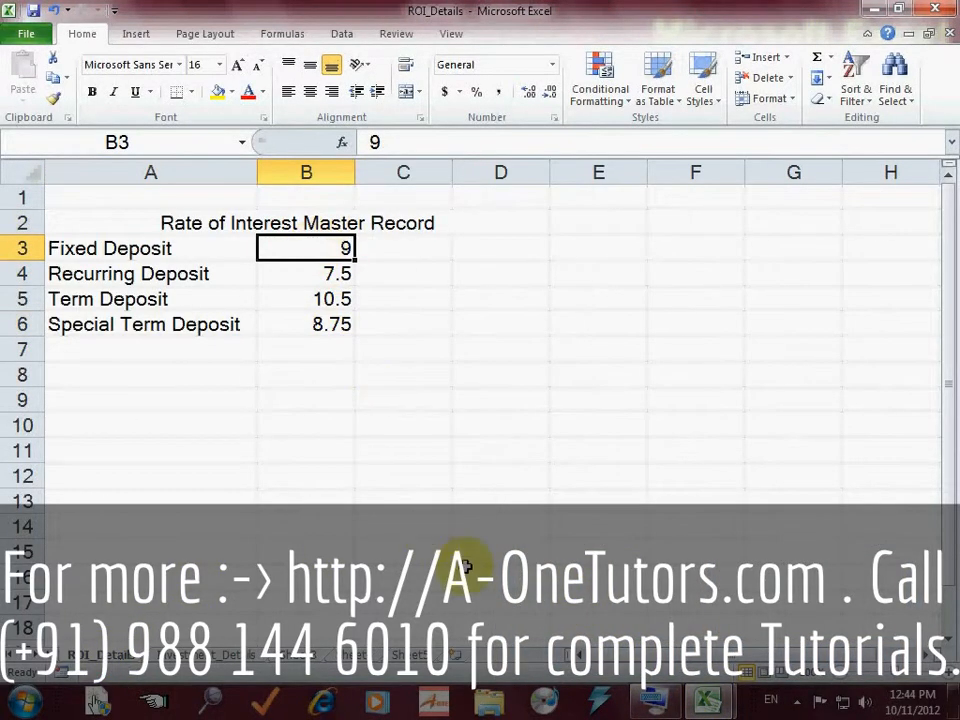
type("11")
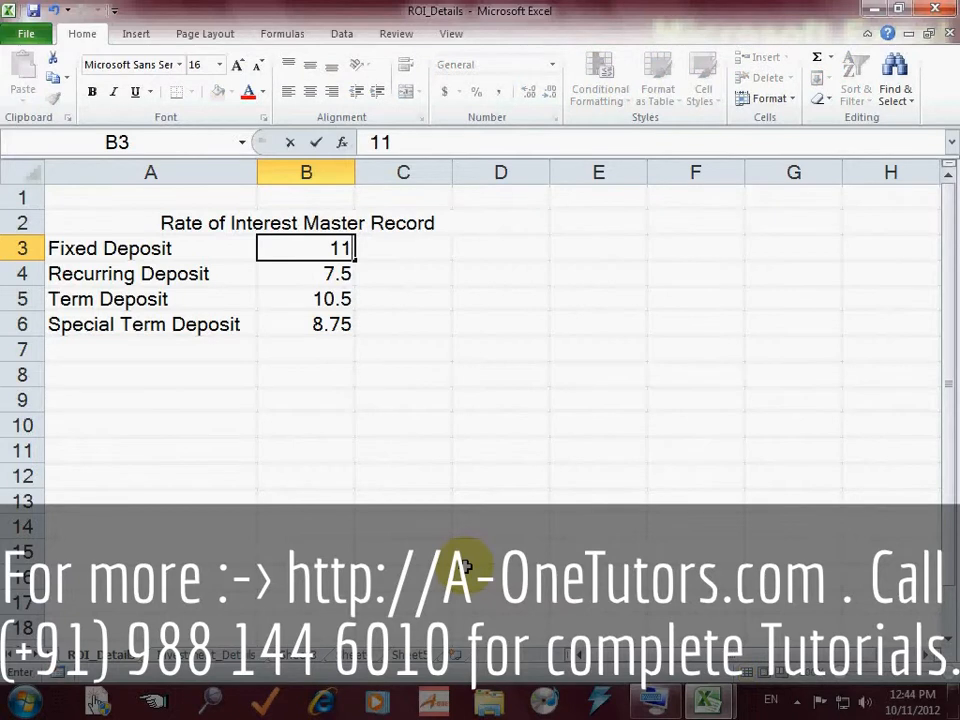
key("Return")
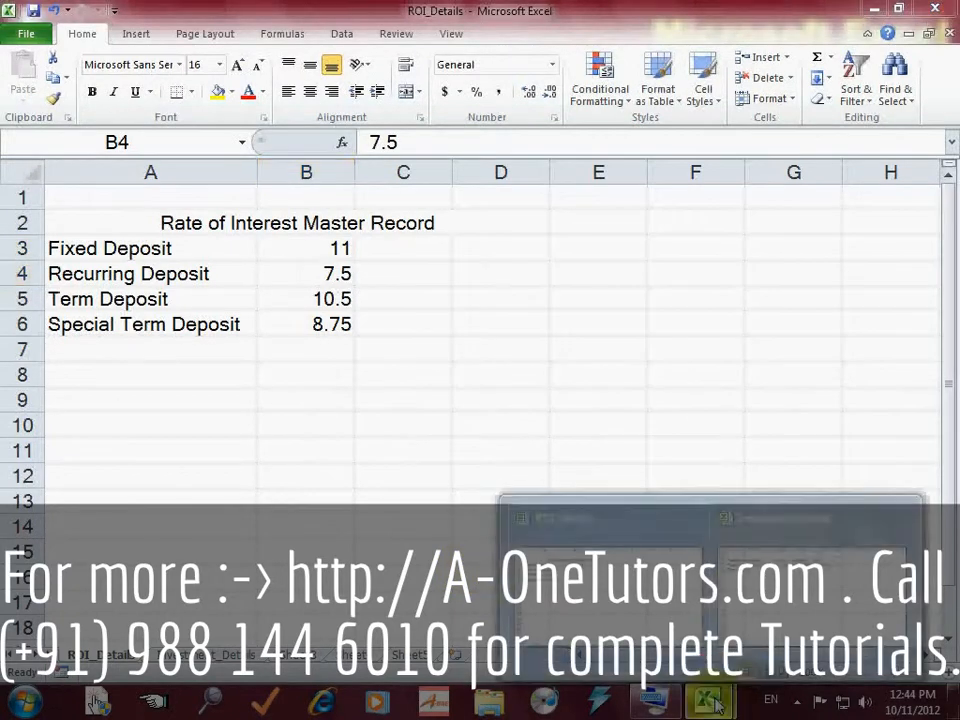
left_click(662, 630)
left_click(434, 254)
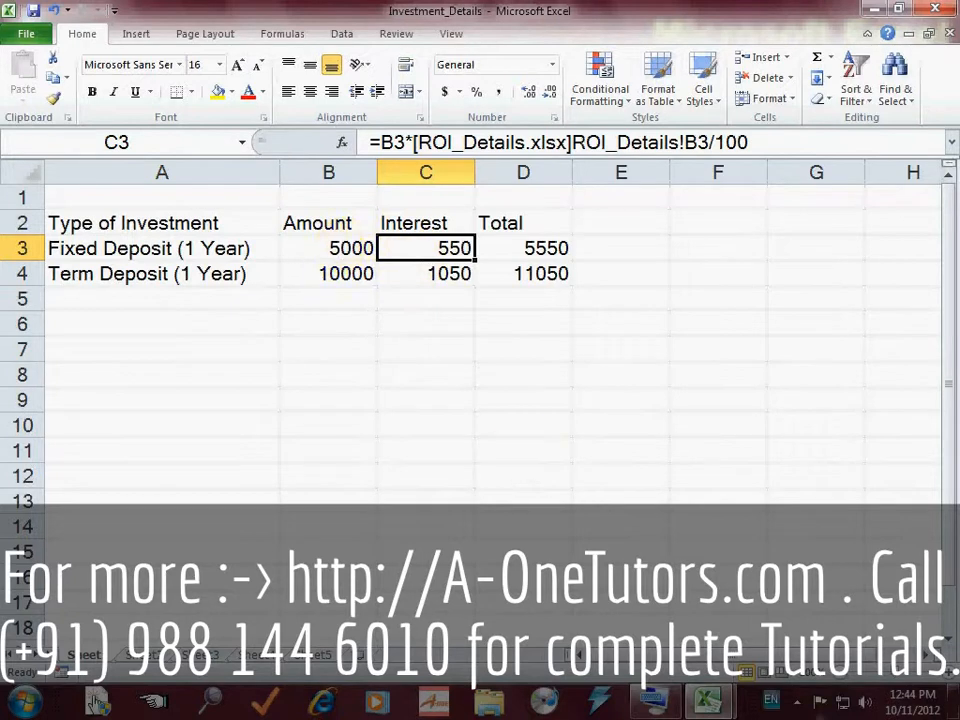
Step: Set the Term Deposit rate in cell B5 of the ROI_Details workbook to 9
mouse_move(707, 700)
left_click(454, 401)
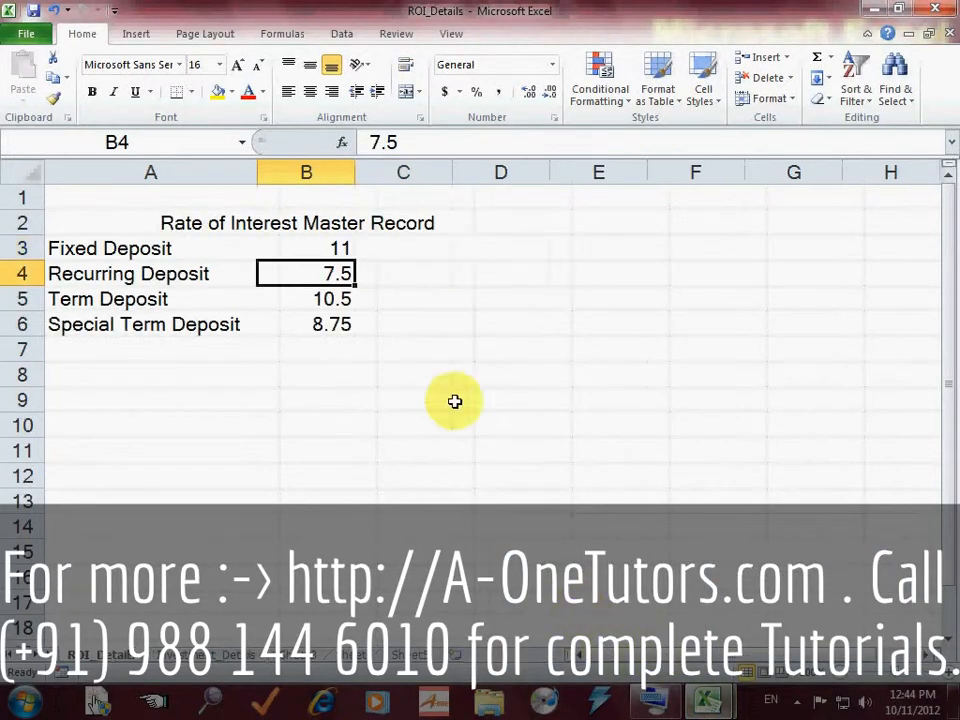
left_click(317, 299)
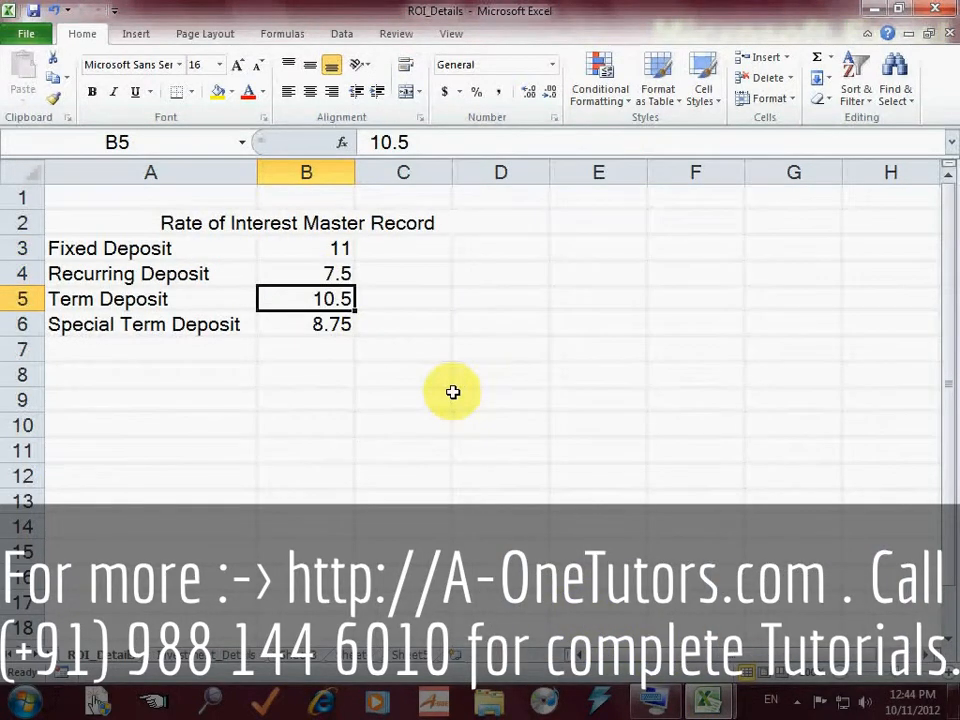
type("9")
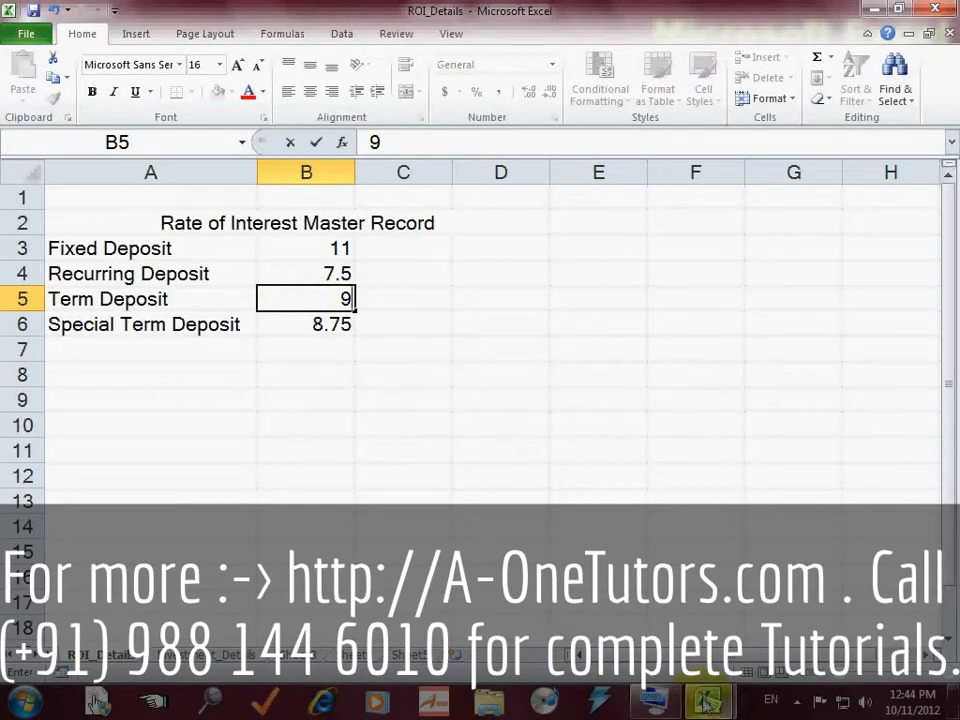
left_click(490, 478)
Step: Check the Term Deposit interest and its linked formula in C4 of the Investment_Details workbook
mouse_move(706, 703)
left_click(715, 637)
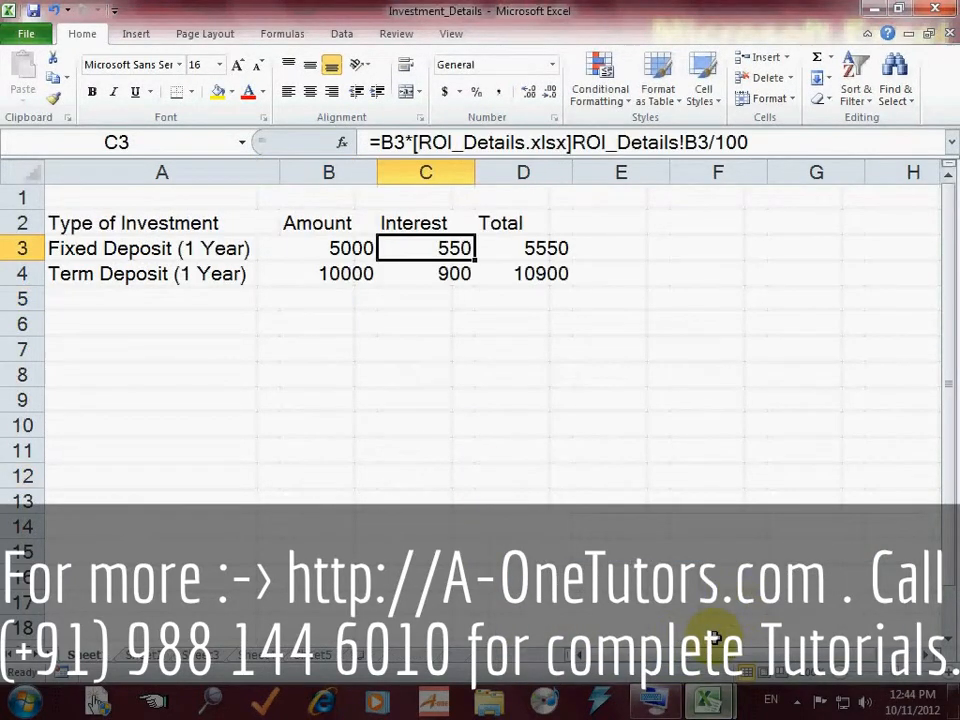
key("Down")
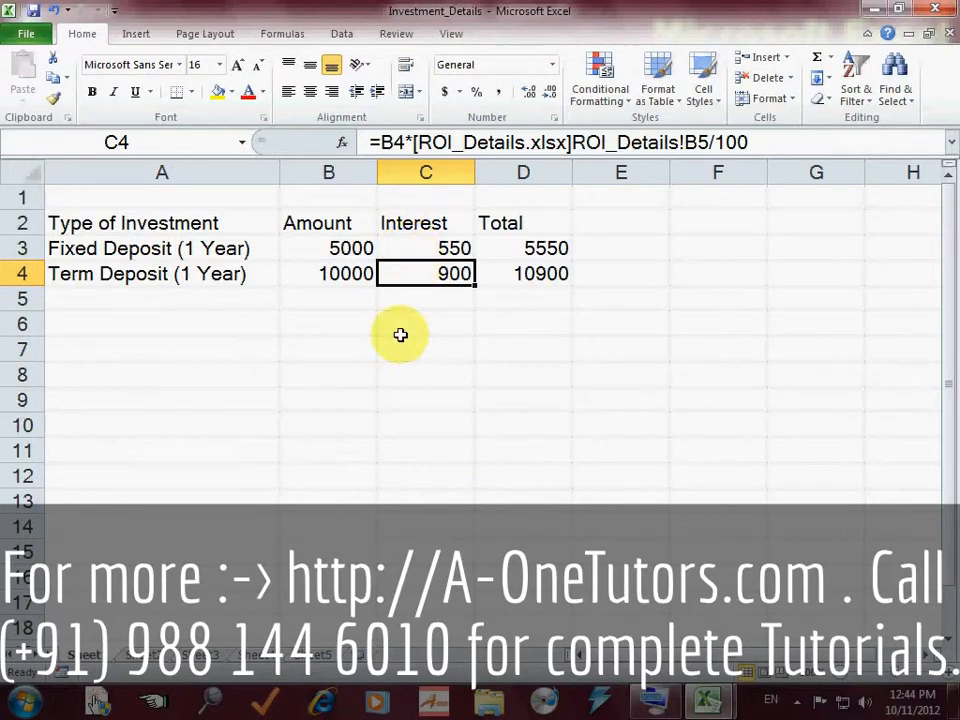
Step: Examine the ROI_Details.xlsx workbook reference in the Fixed Deposit interest formula in C3 and compare it with the ROI_Details workbook's title
left_click(300, 298)
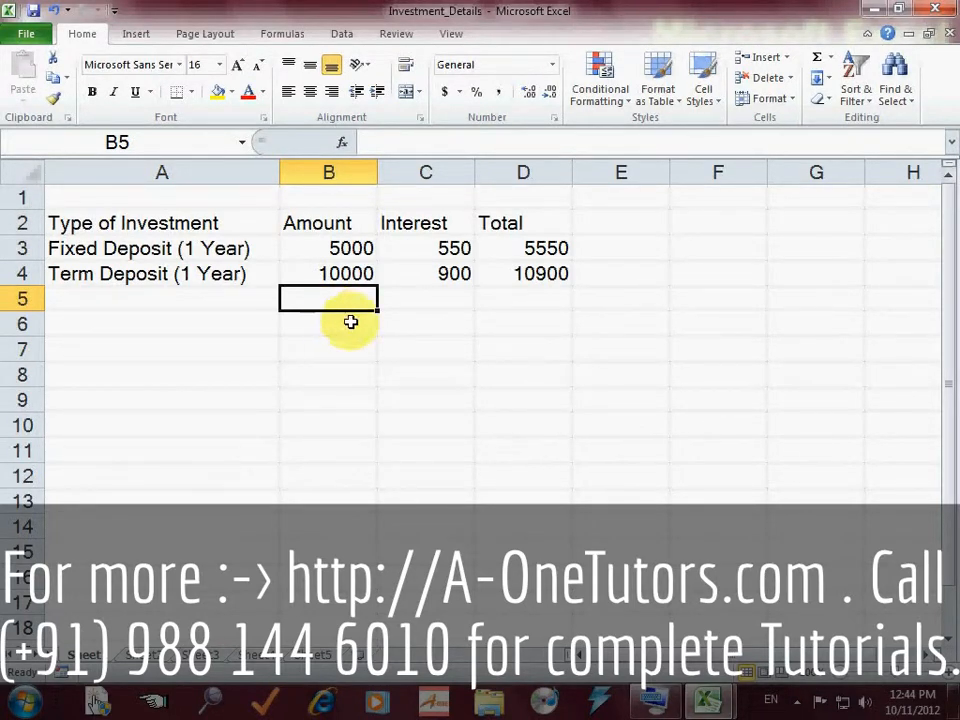
left_click(424, 253)
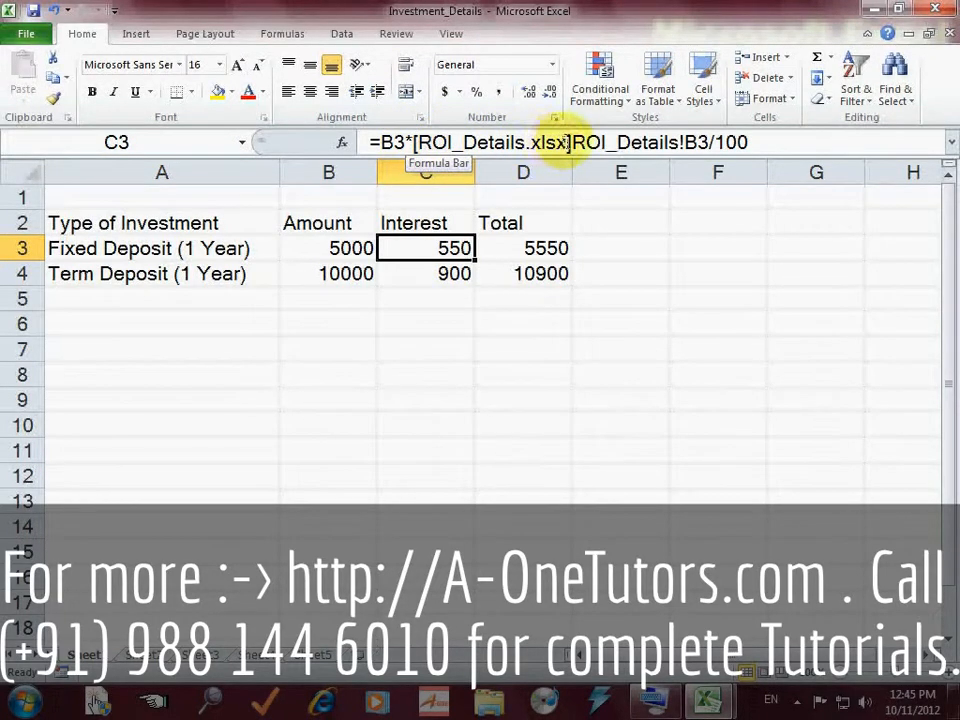
left_click_drag(567, 142, 418, 142)
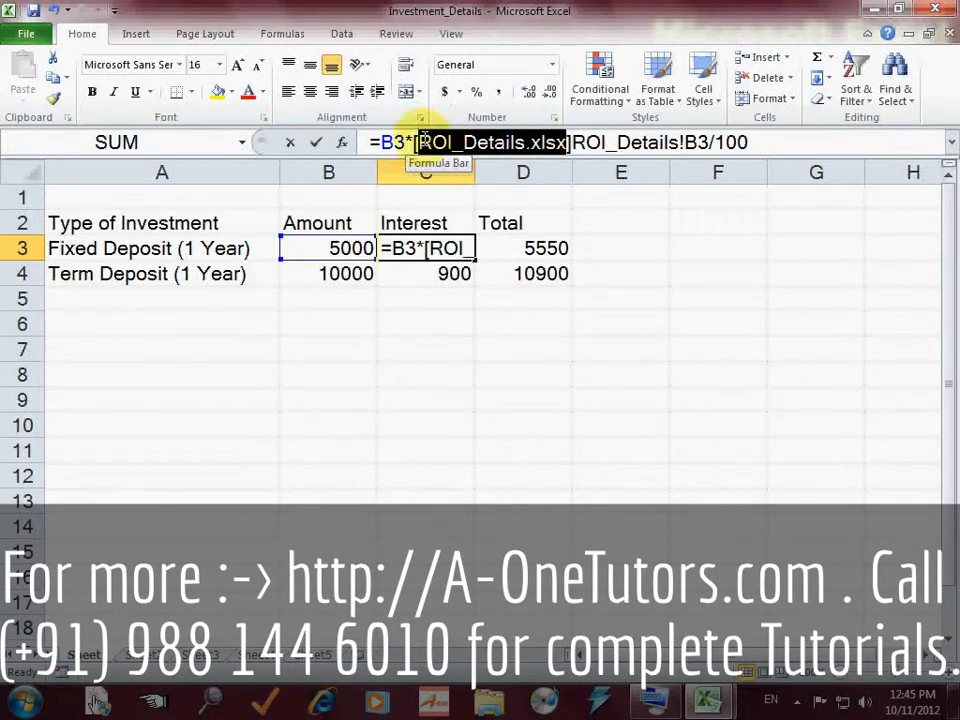
left_click(728, 712)
left_click(615, 575)
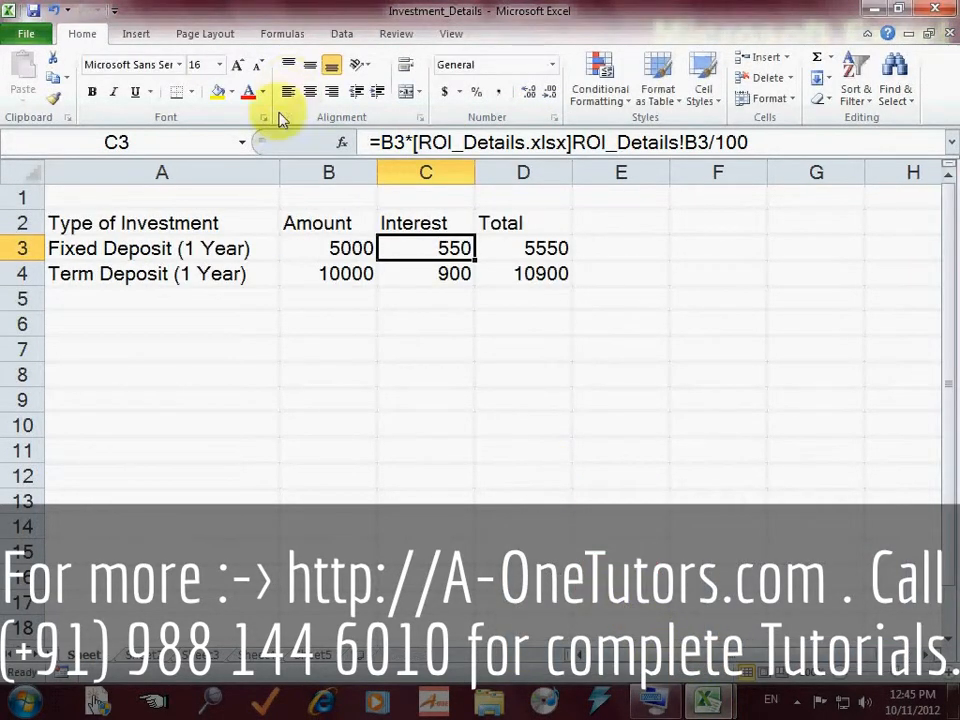
left_click(708, 702)
left_click(641, 608)
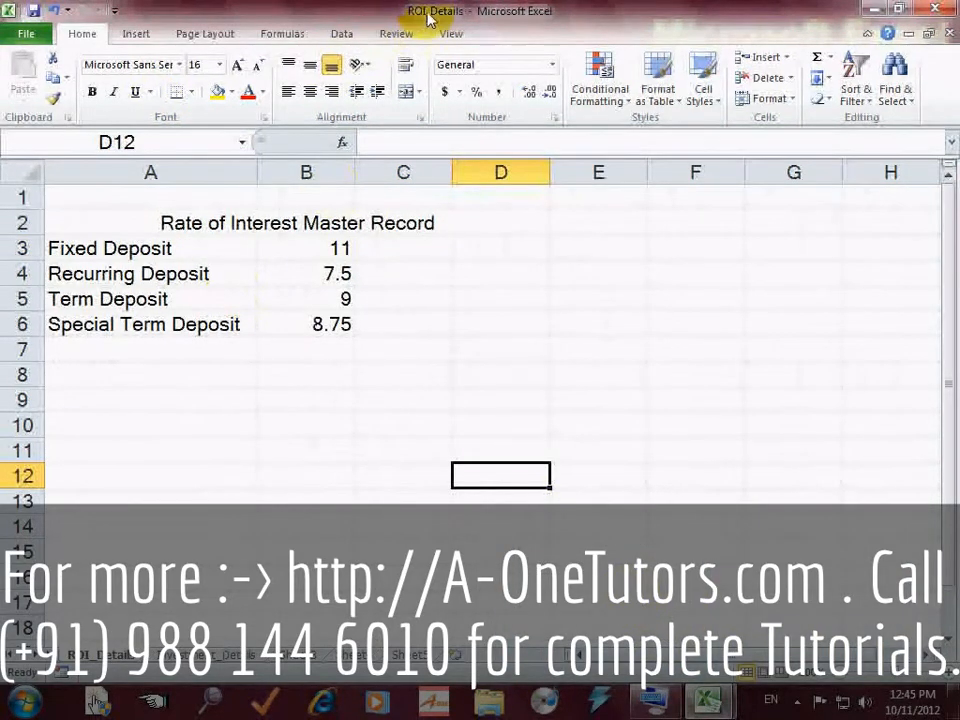
left_click(708, 702)
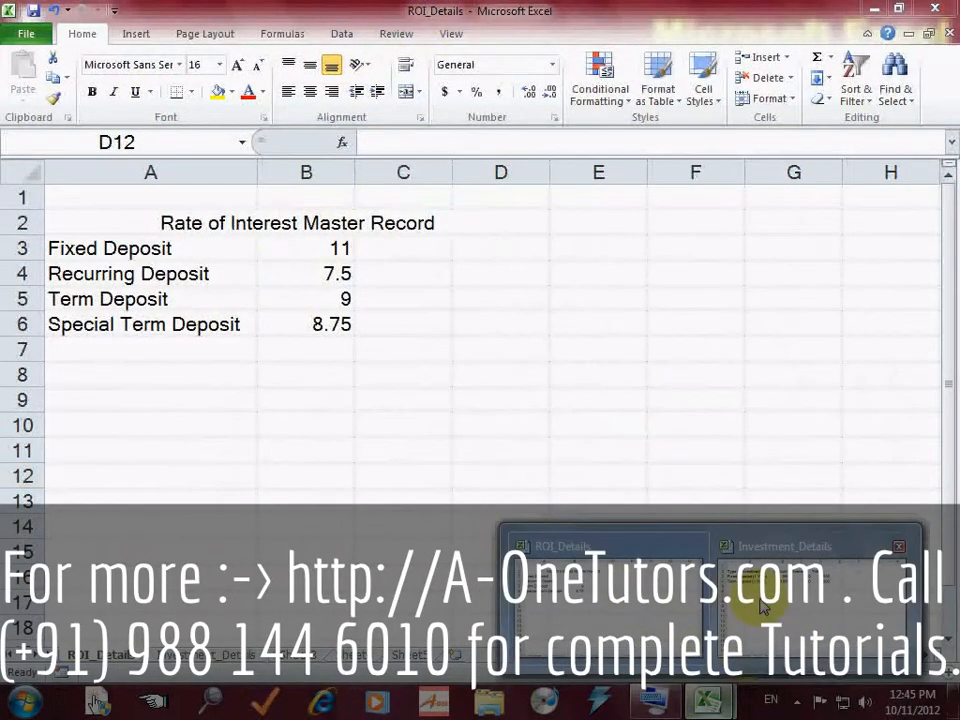
left_click(765, 605)
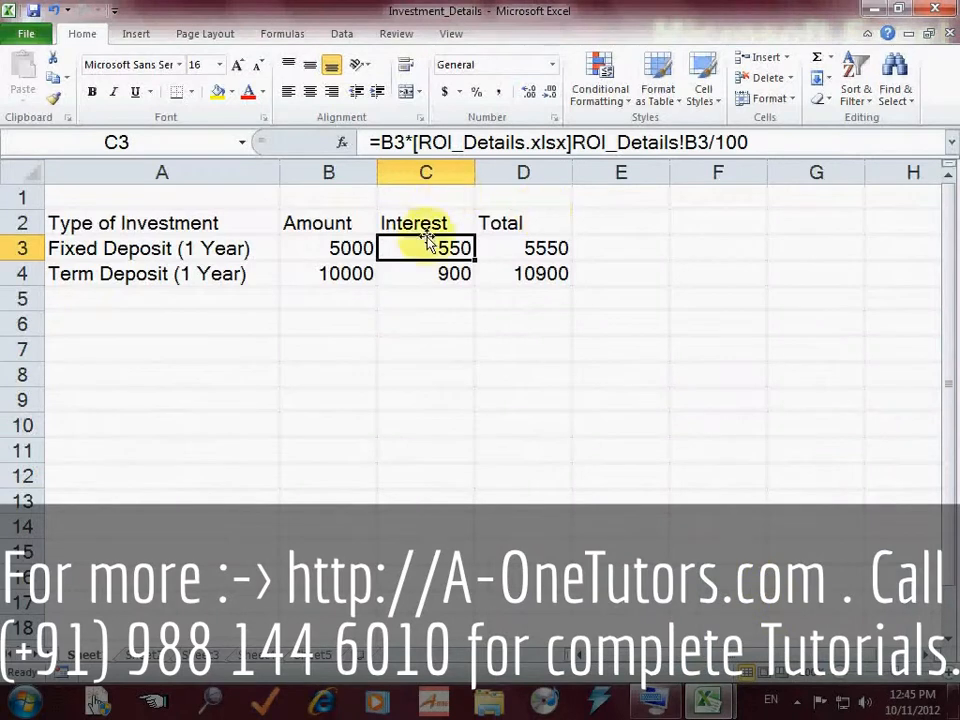
Step: Examine the workbook and sheet name references in C3's formula, and check the ROI_Details sheet in the source workbook
left_click(577, 142)
left_click_drag(598, 142, 414, 142)
left_click(569, 142)
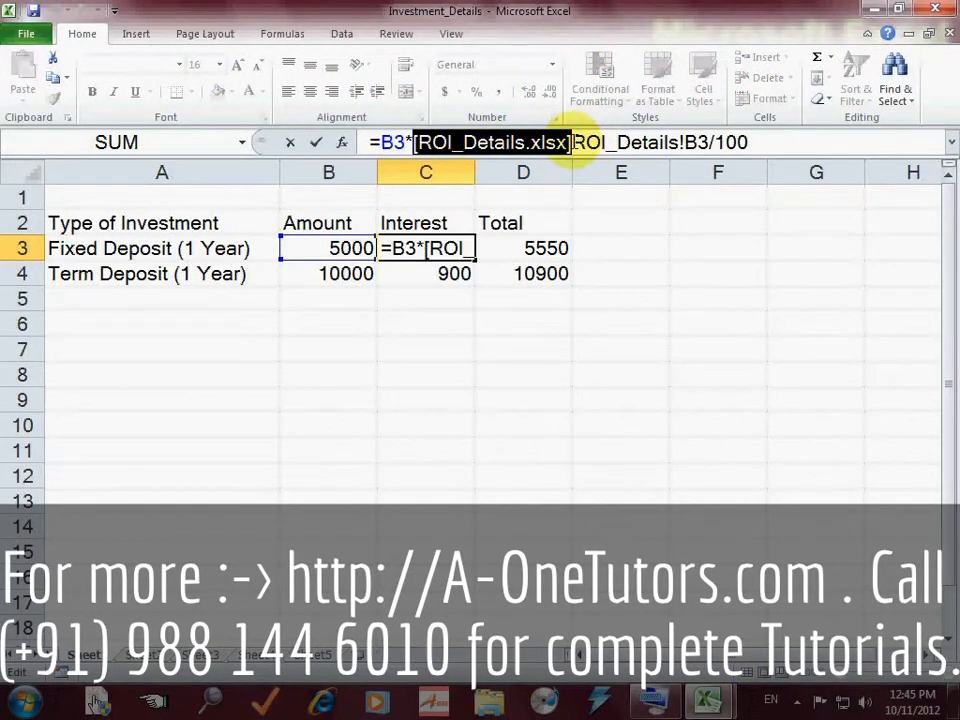
left_click_drag(574, 145, 681, 148)
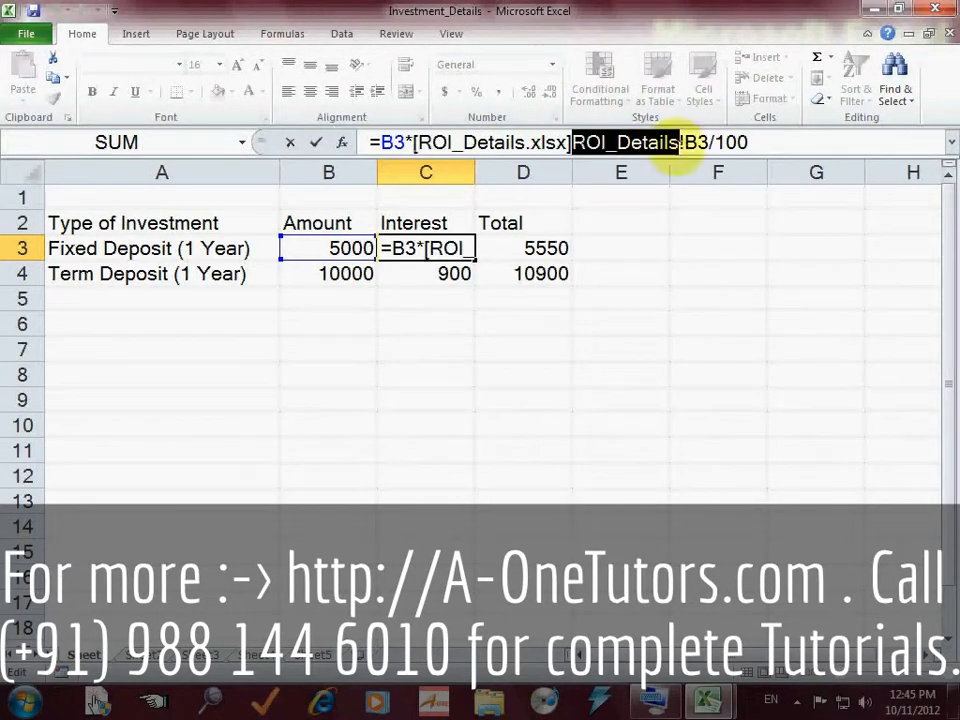
left_click(718, 699)
left_click(583, 609)
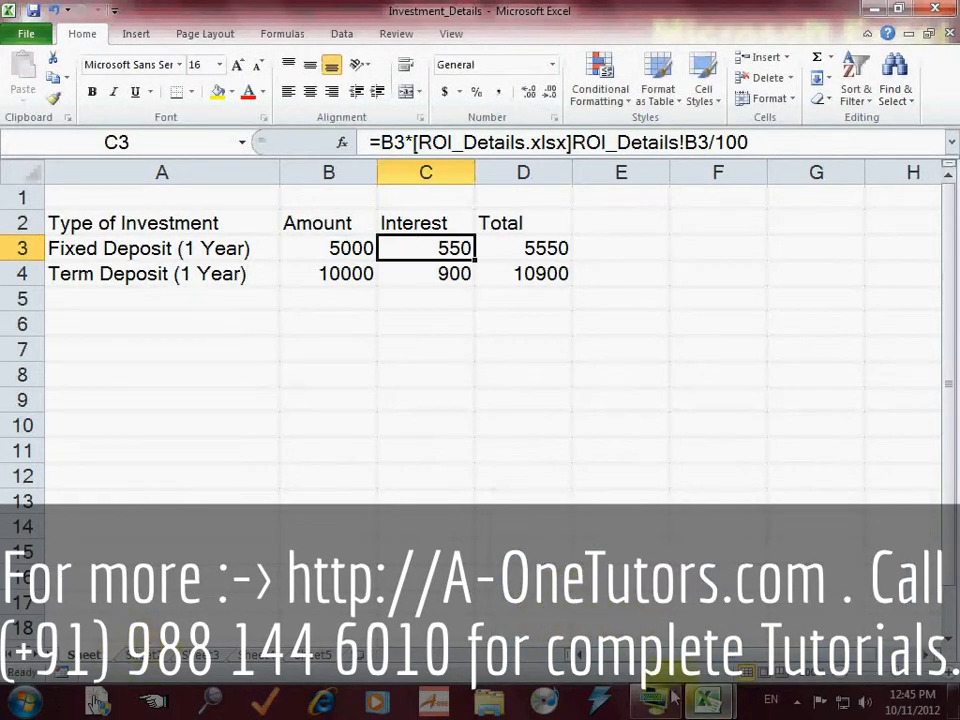
mouse_move(706, 699)
left_click(621, 655)
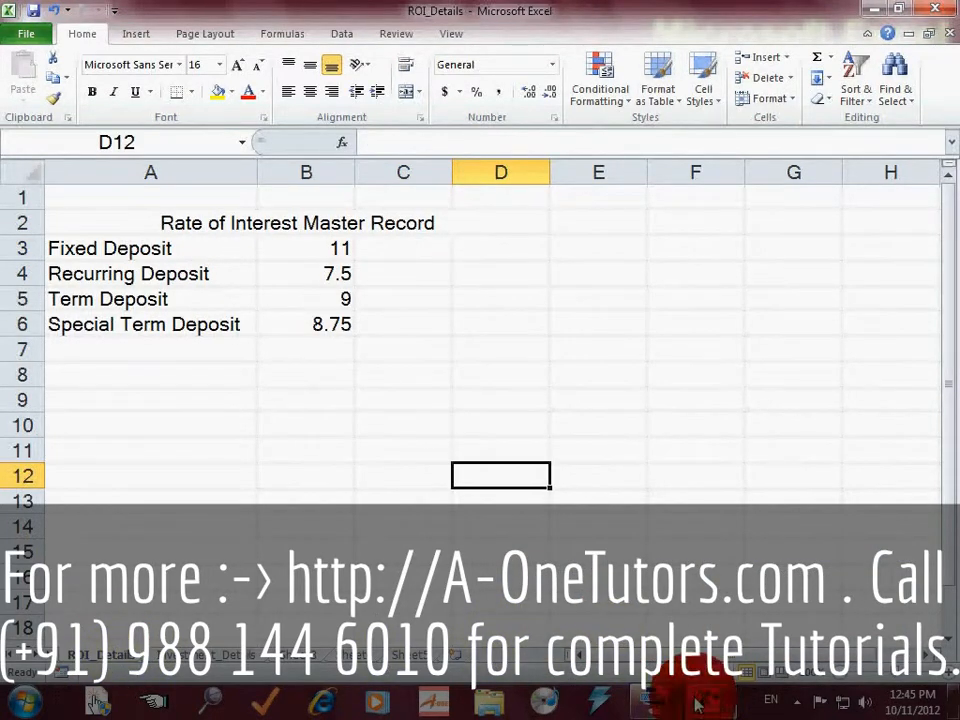
mouse_move(706, 699)
left_click(735, 605)
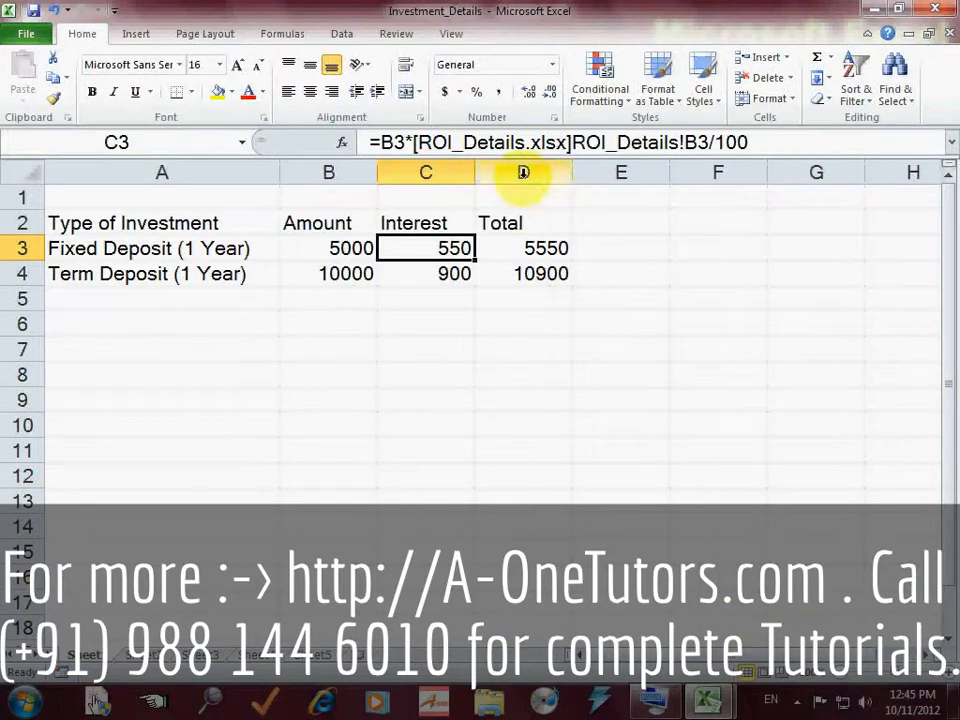
Step: Examine the external cell reference B3 and the complete interest formula in C3 of Investment_Details
left_click_drag(682, 141, 709, 141)
left_click(710, 142)
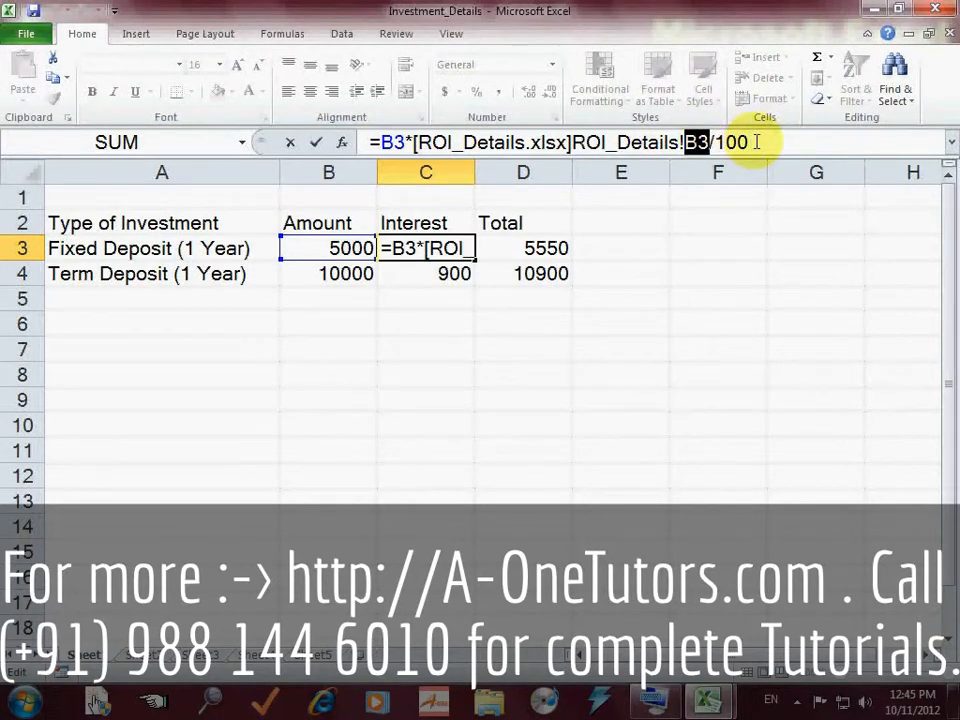
left_click_drag(757, 141, 365, 141)
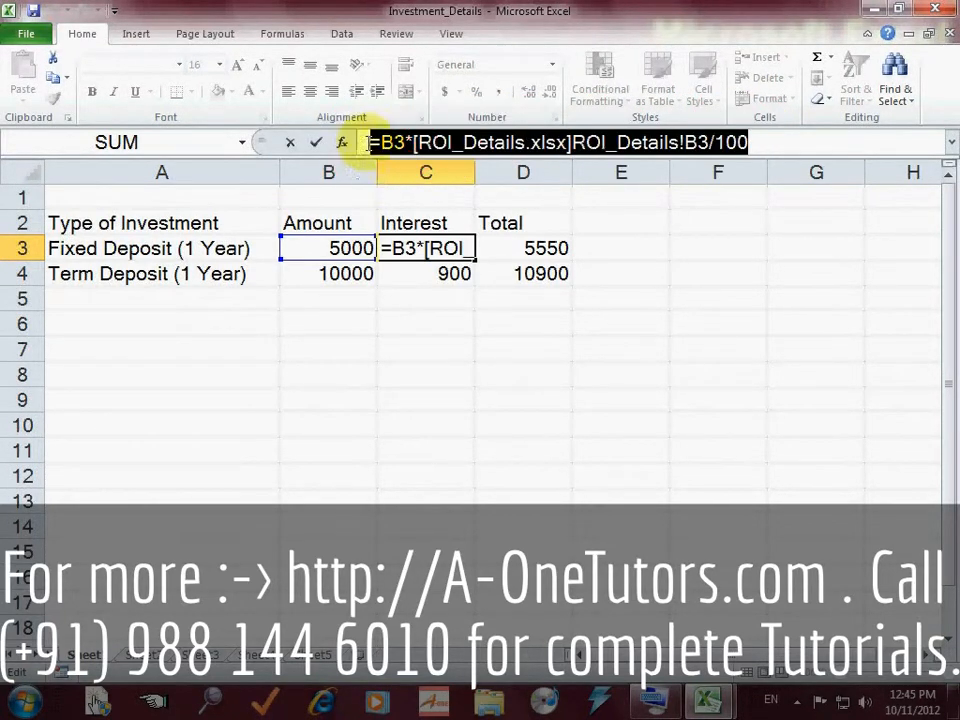
left_click(435, 297)
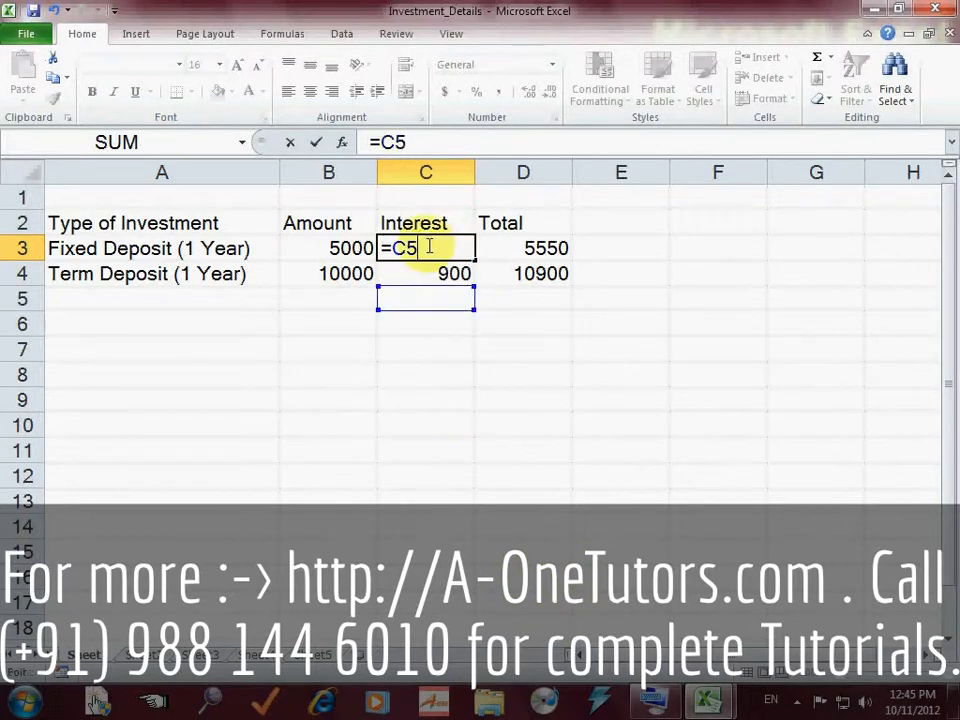
key("Return")
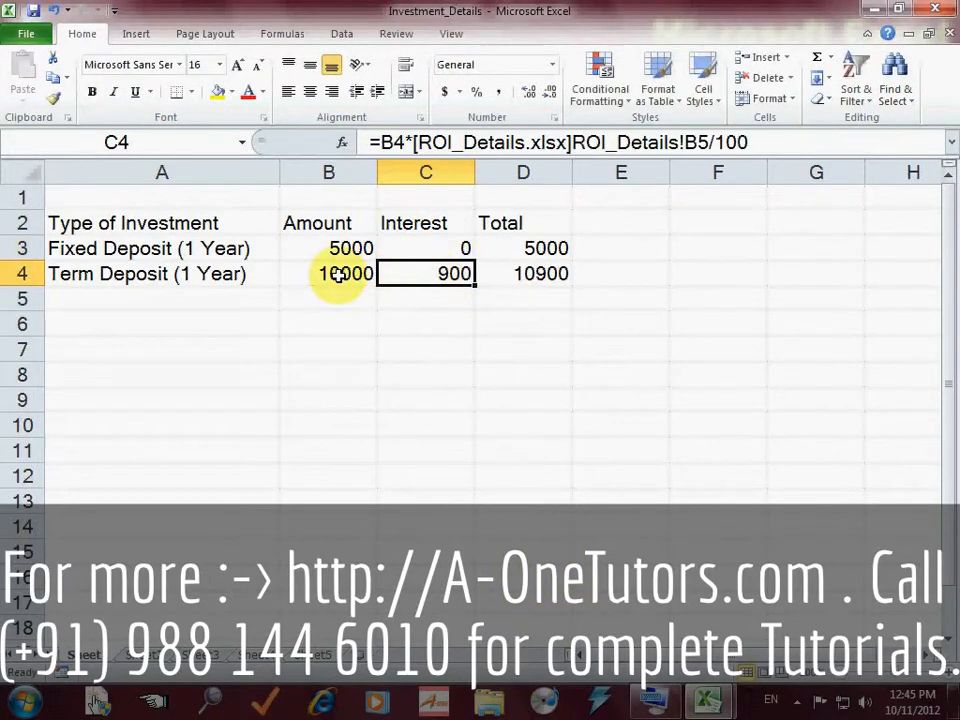
left_click(462, 248)
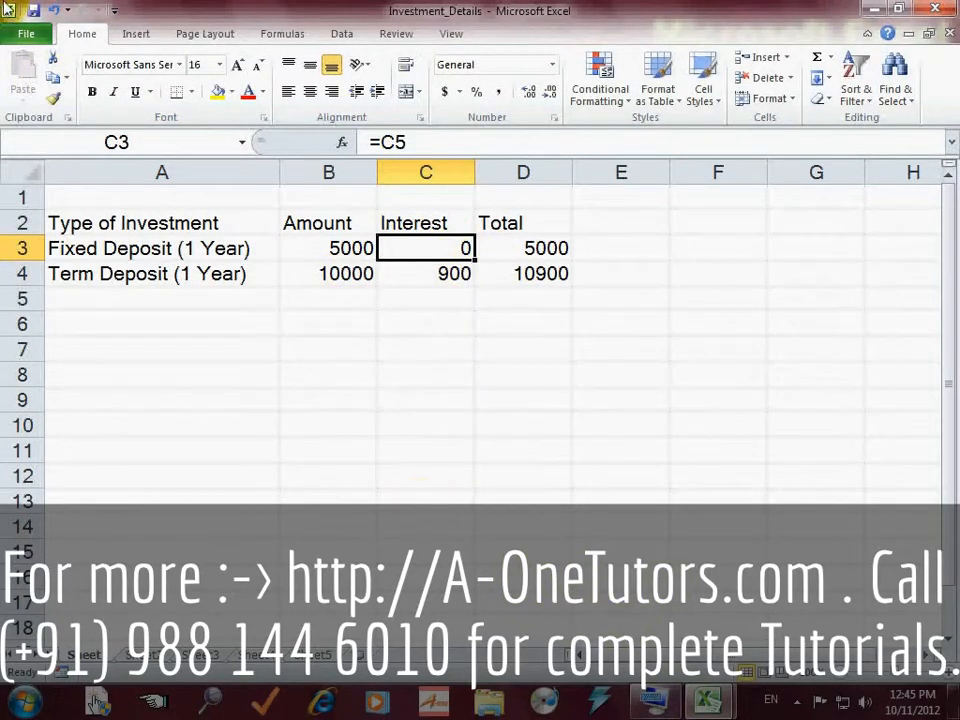
left_click(55, 12)
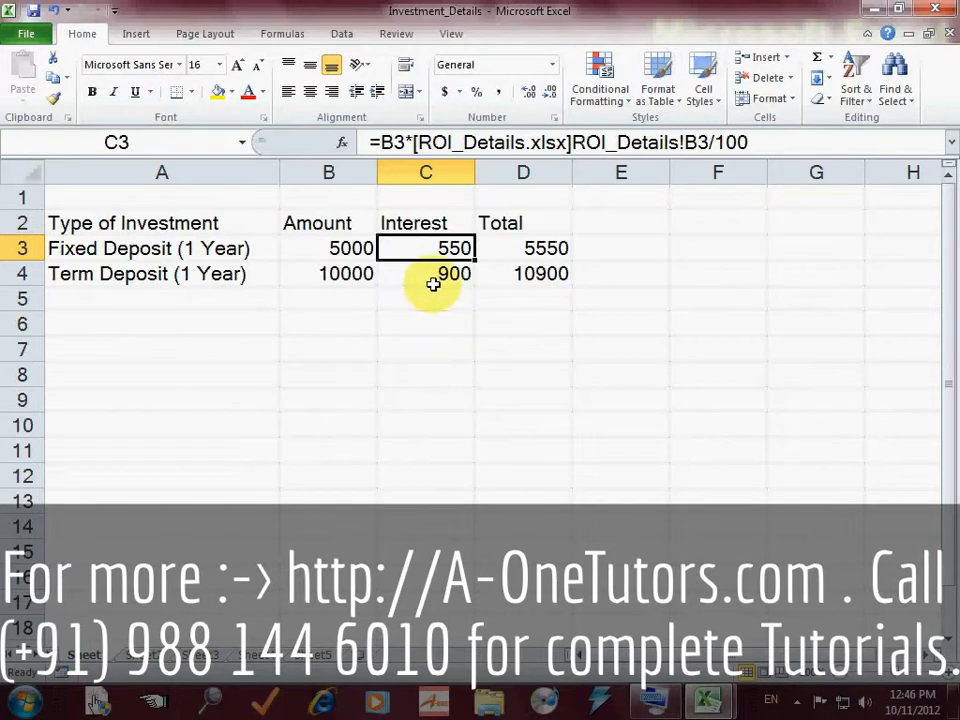
Step: Enter "Special Term Deposit (1 Year)" in A5 below the Term Deposit row and widen column A to fit it
left_click(430, 274)
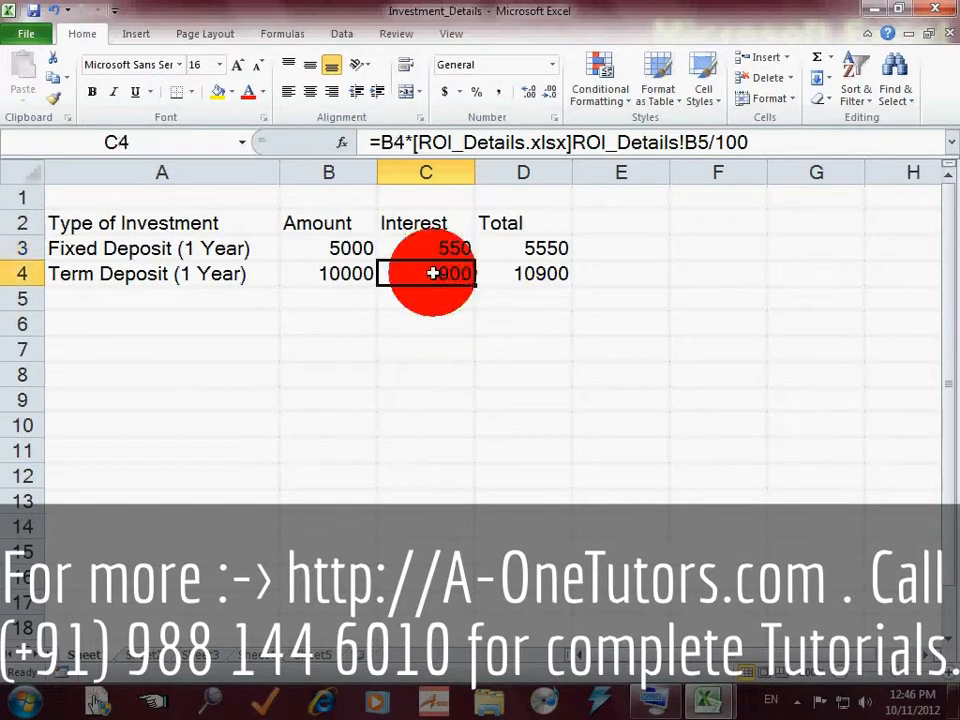
left_click(103, 300)
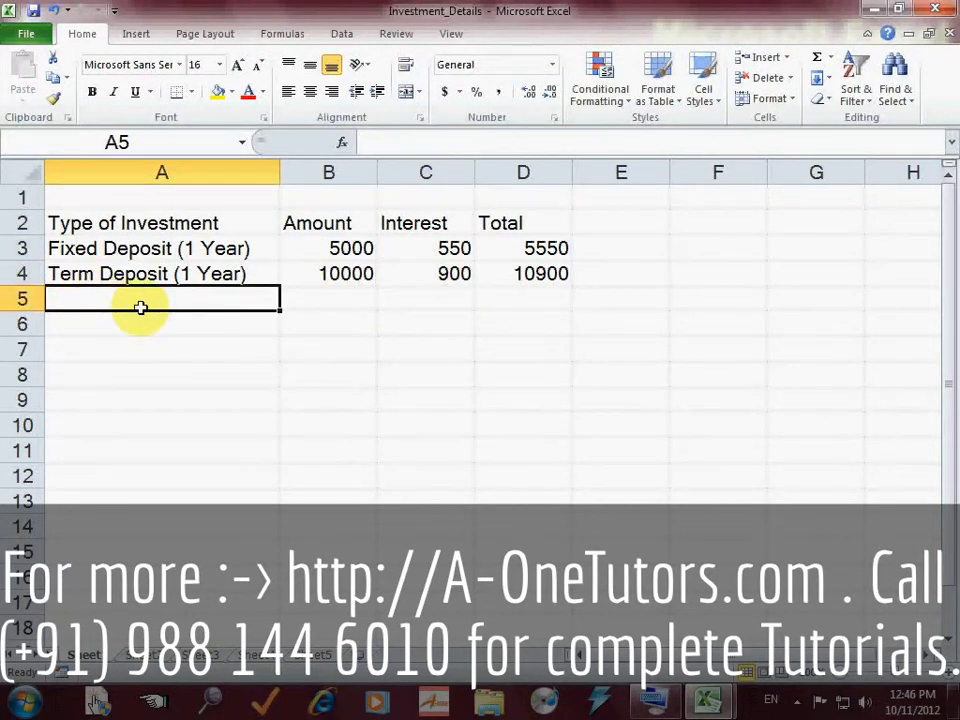
type("Special Term Deposit (1 Year")
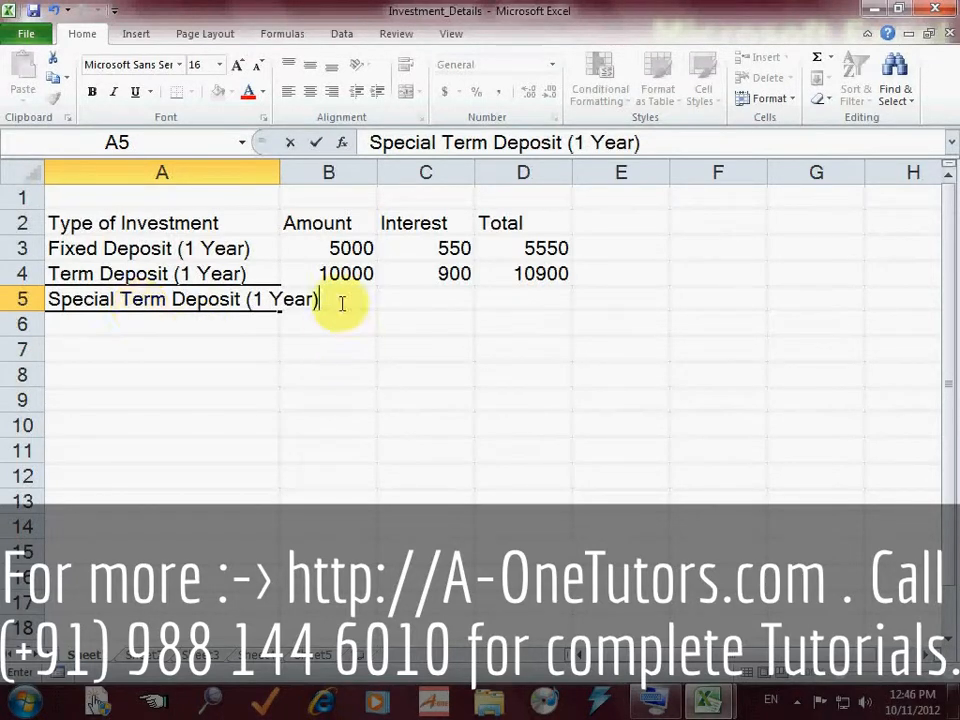
left_click(261, 324)
left_click_drag(280, 172, 341, 176)
Step: Enter 50000 as the Special Term Deposit amount in B5
left_click(390, 298)
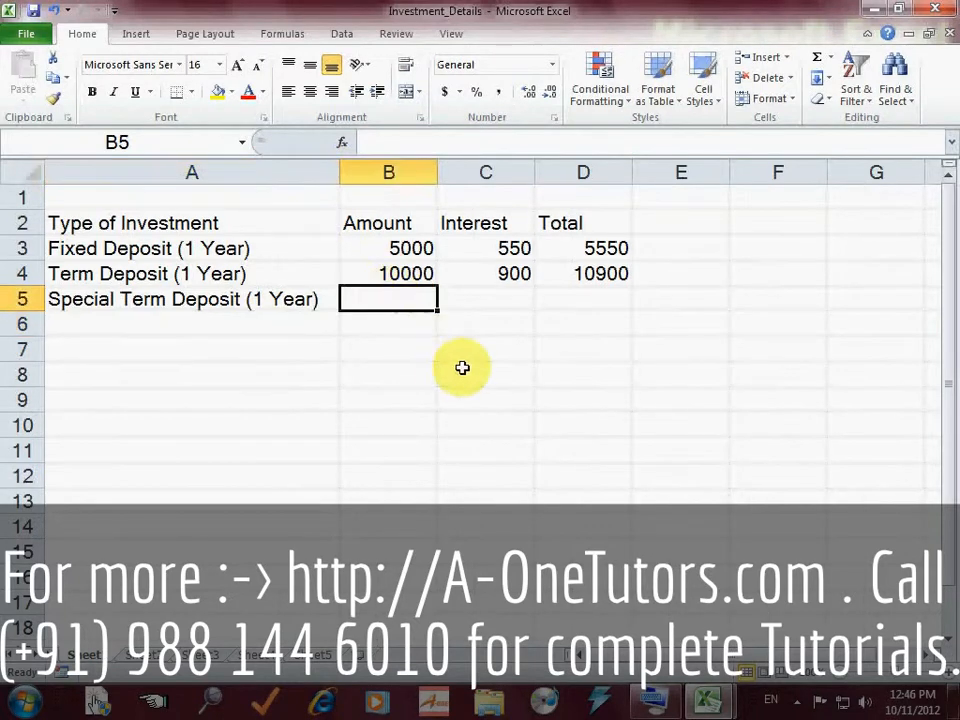
type("50000")
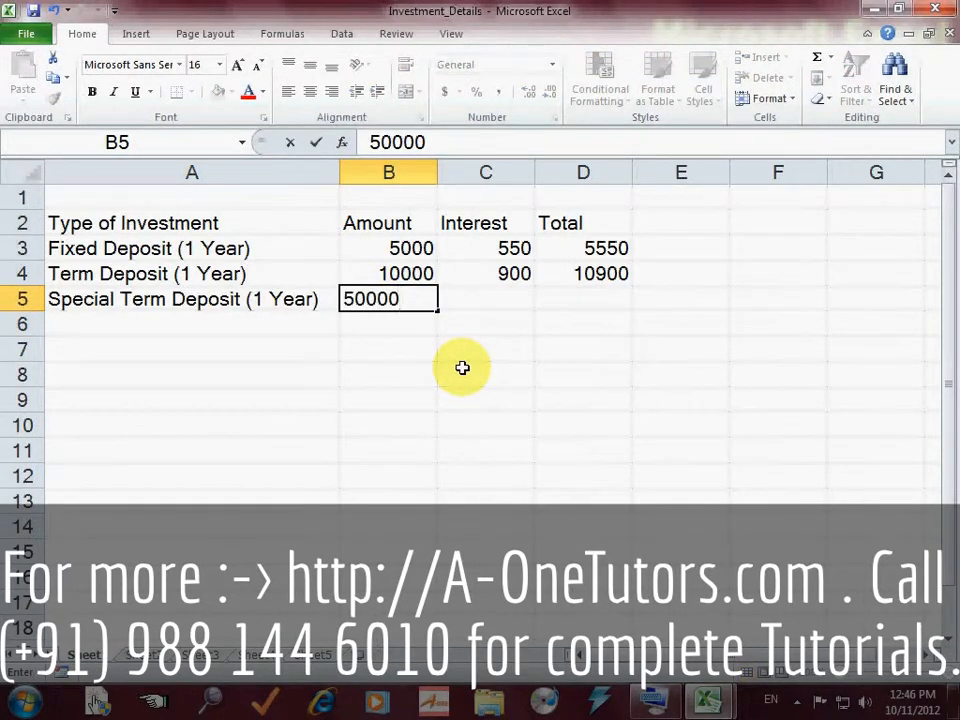
key("Left")
key("Right")
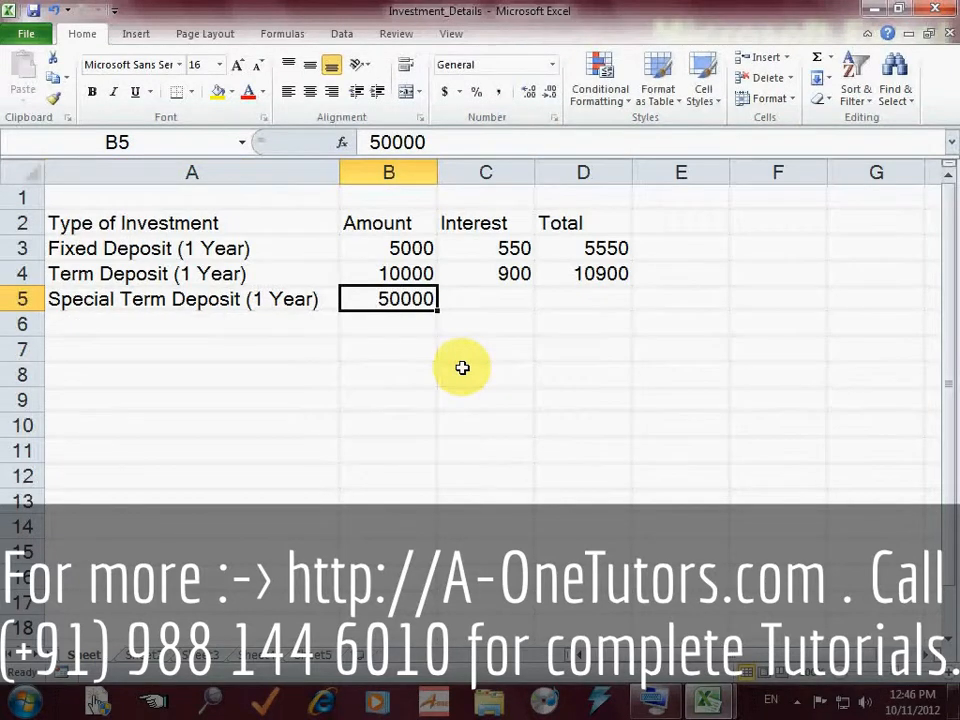
Step: Check the Special Term Deposit rate in the ROI_Details workbook and return to interest cell C5 of Investment_Details
key("Right")
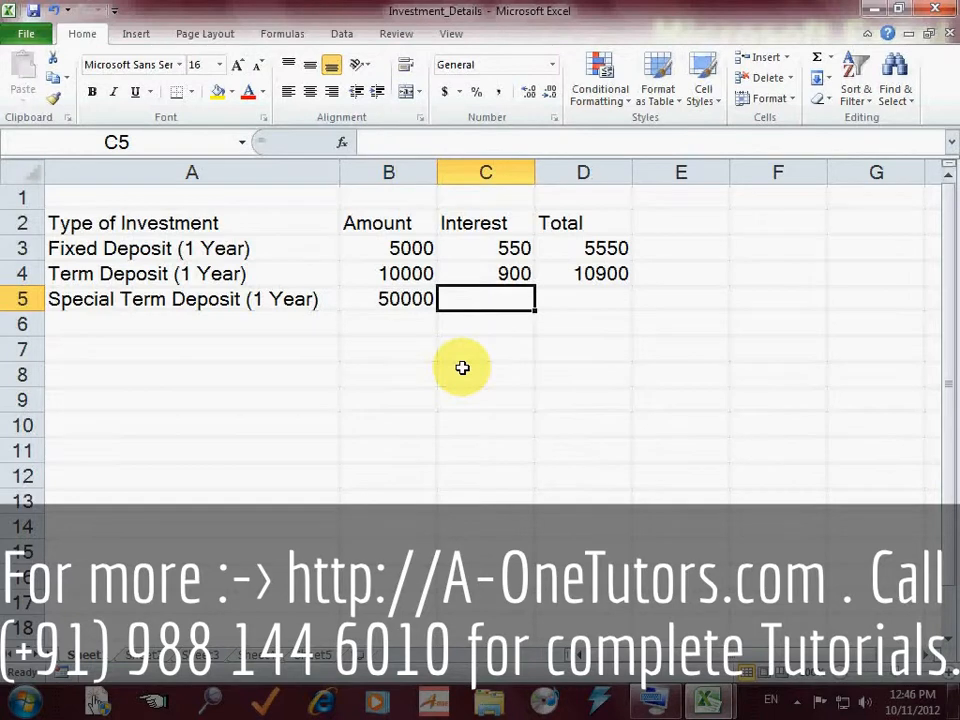
mouse_move(706, 700)
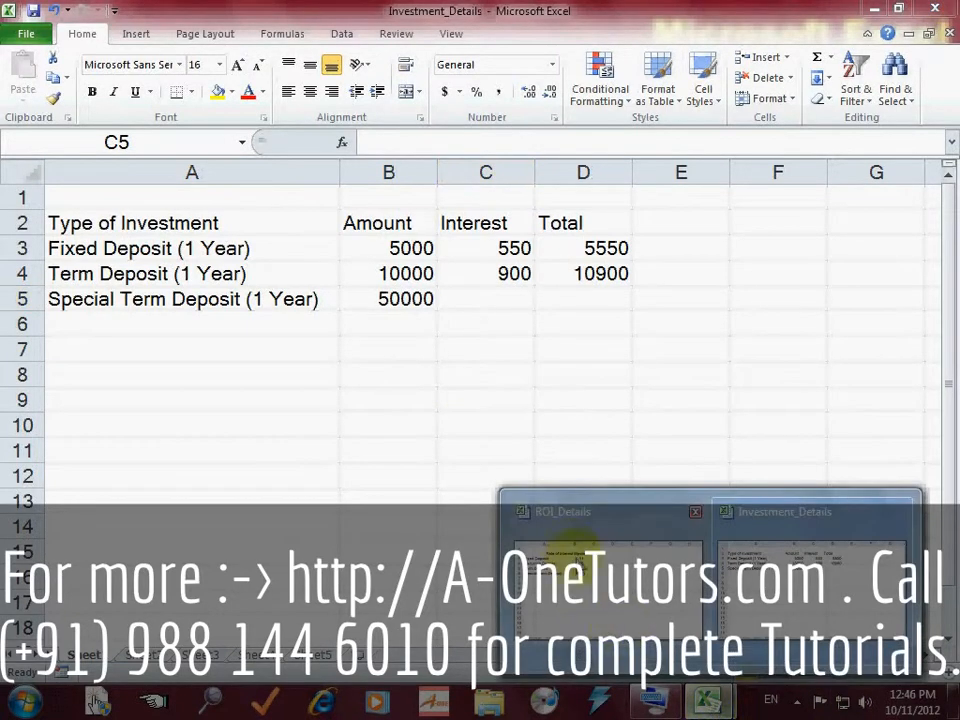
left_click(615, 555)
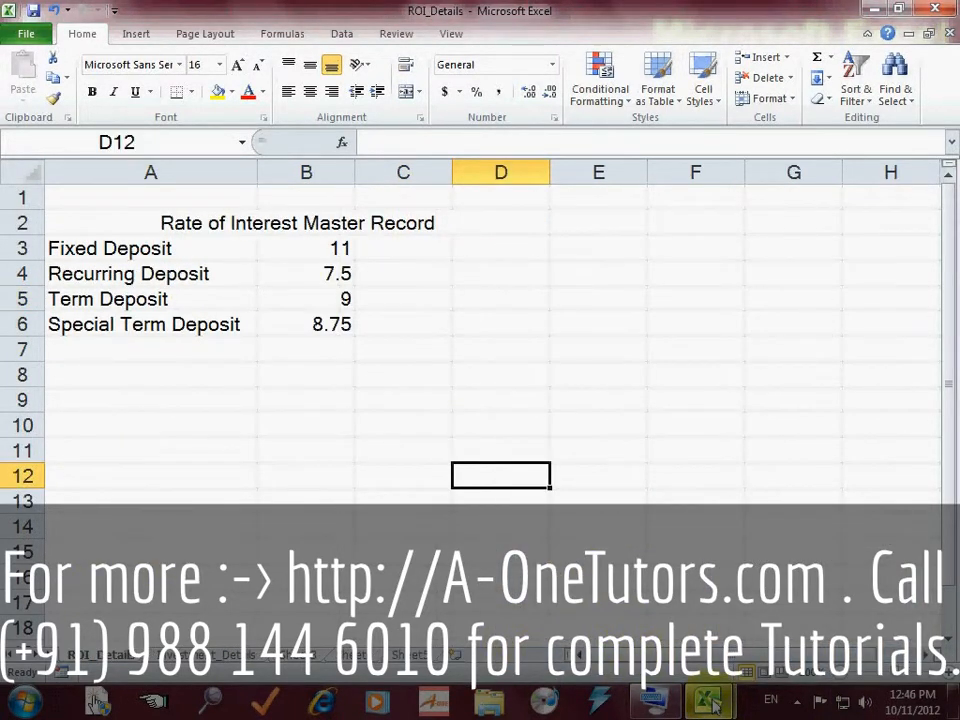
left_click(720, 560)
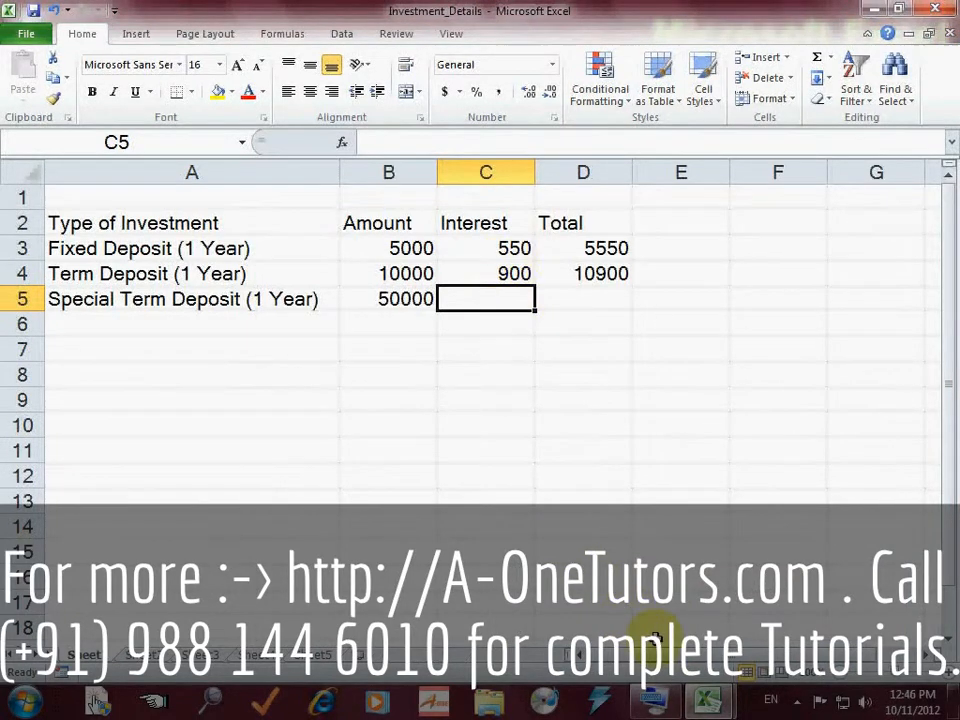
Step: Start the Special Term Deposit interest formula in C5 as =B5*, using the on-screen keyboard
left_click(656, 699)
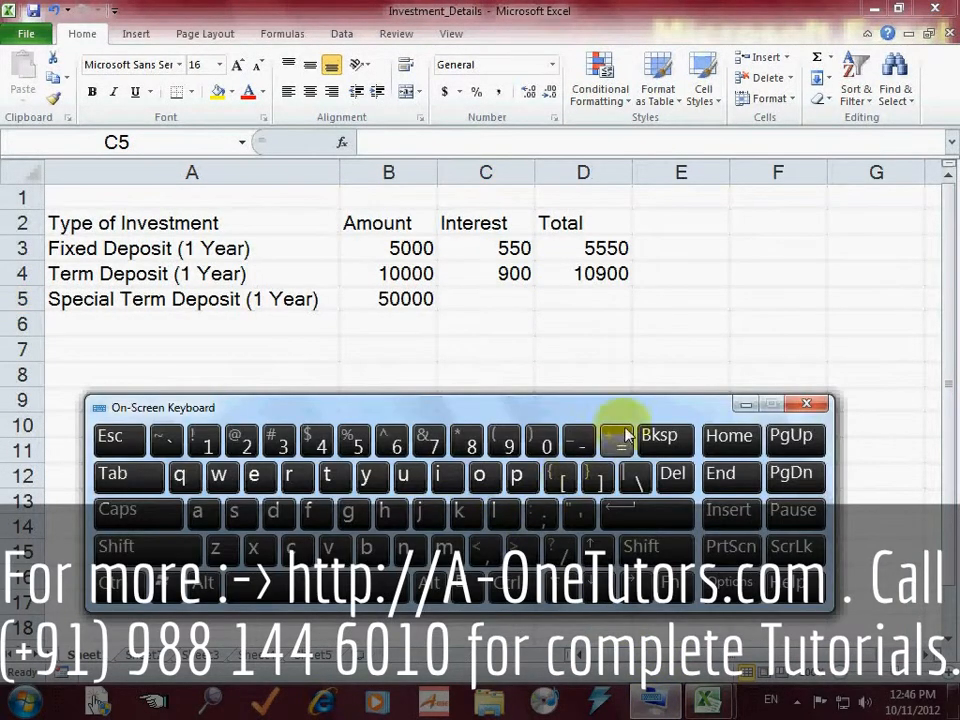
left_click(622, 435)
left_click(480, 299)
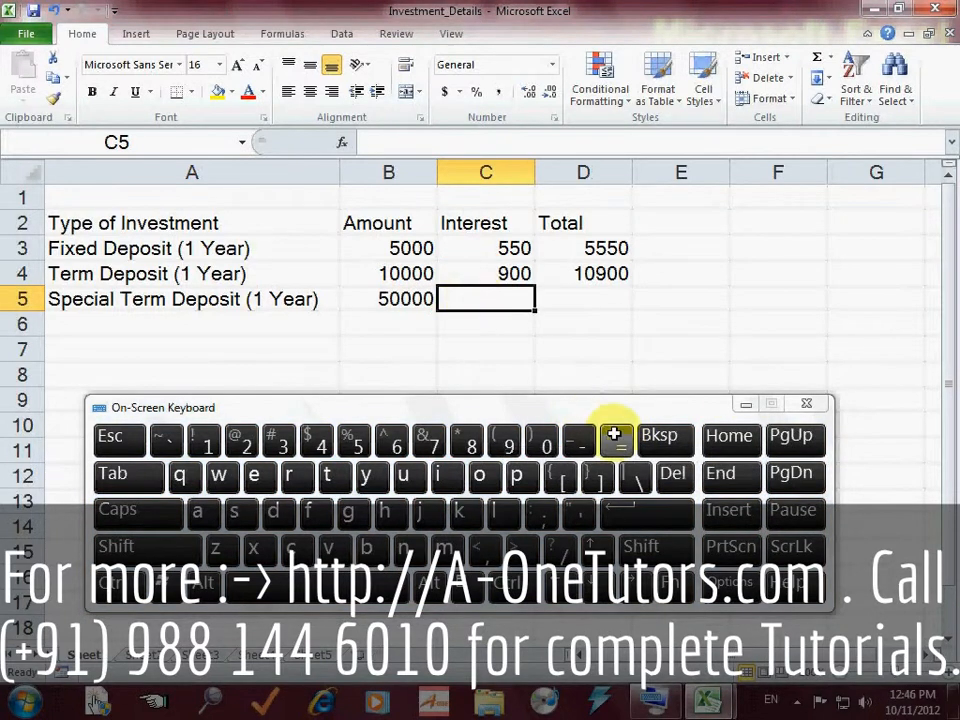
left_click(614, 435)
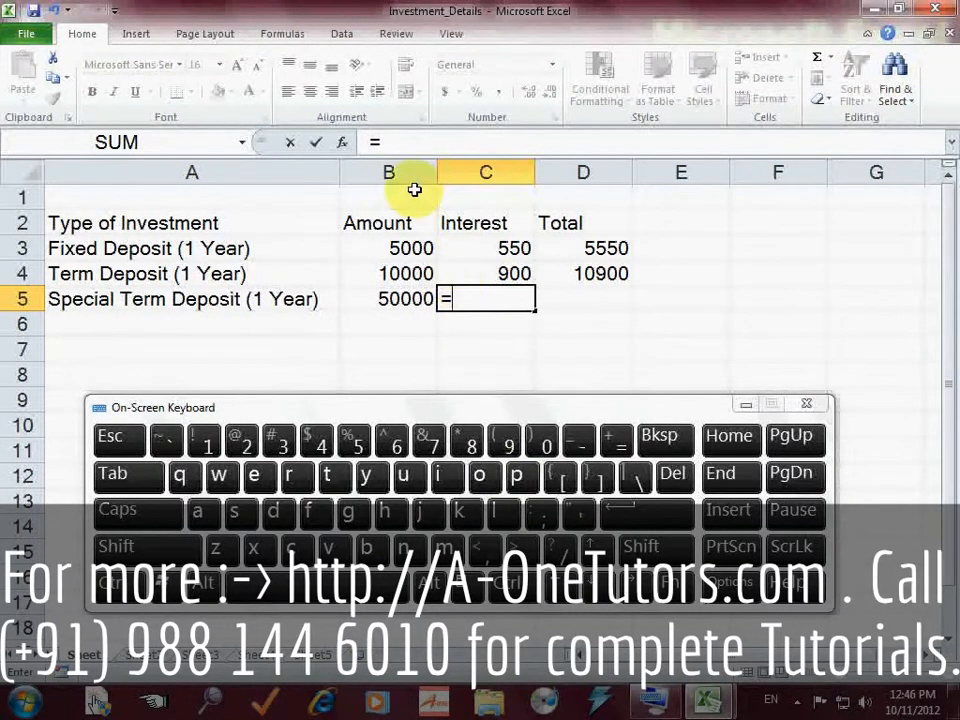
left_click(395, 298)
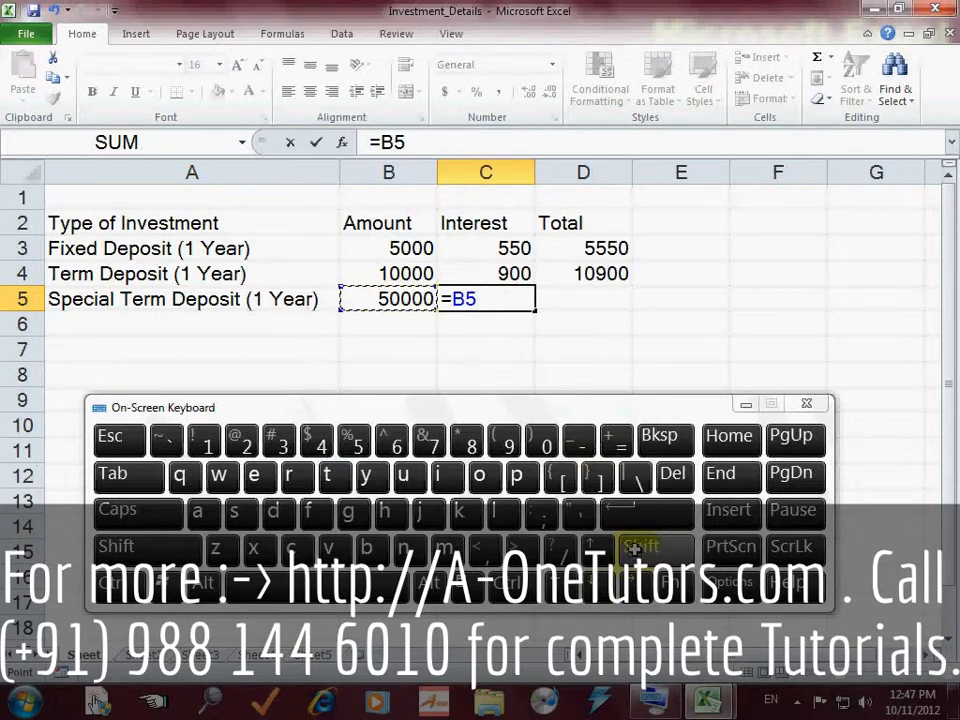
left_click(459, 438, "shift")
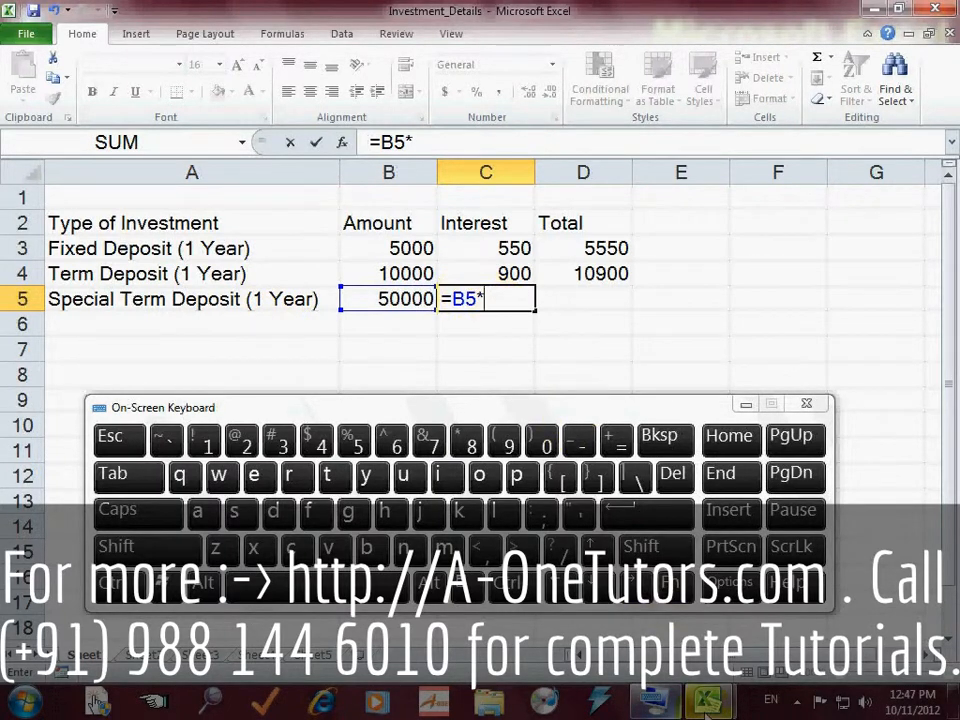
Step: Add the Special Term Deposit rate in B6 of ROI_Details to C5's formula and try to submit it ending in /1==
mouse_move(705, 713)
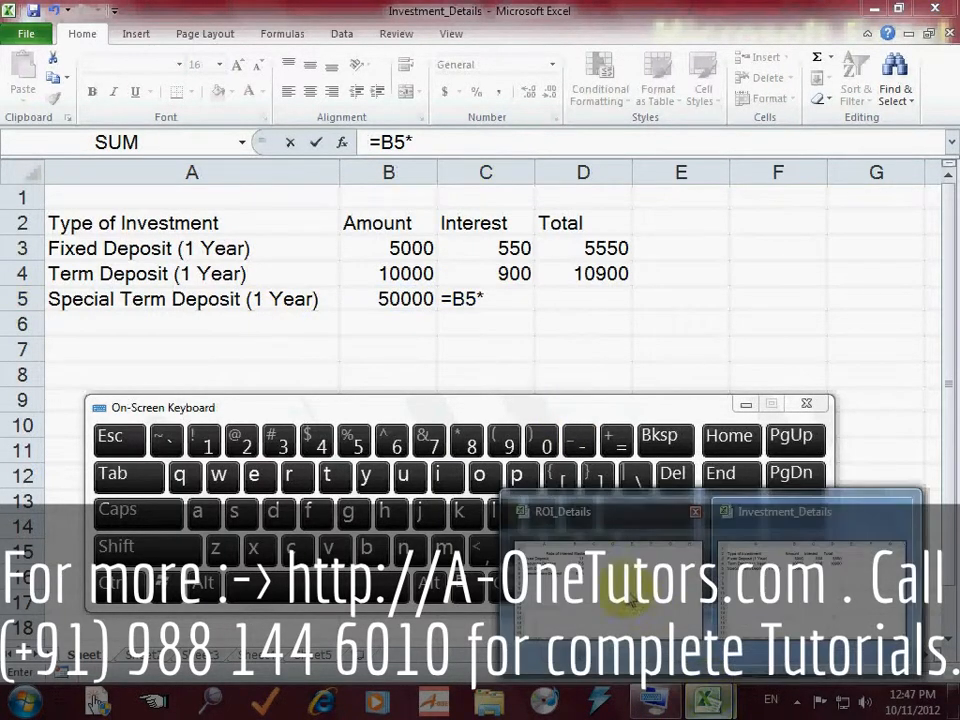
left_click(588, 556)
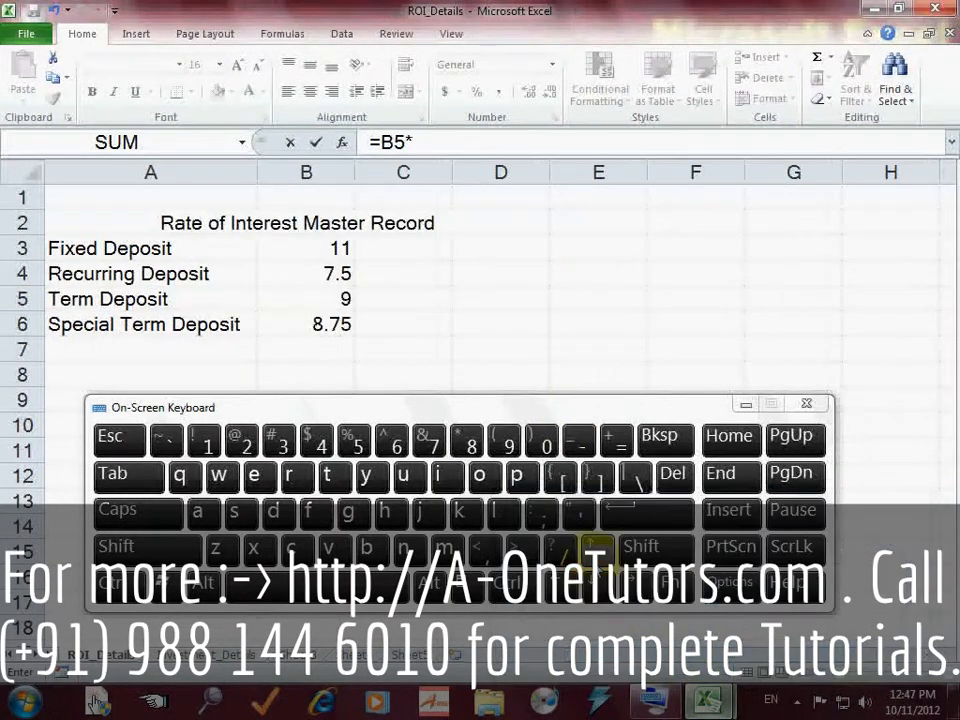
left_click(322, 323)
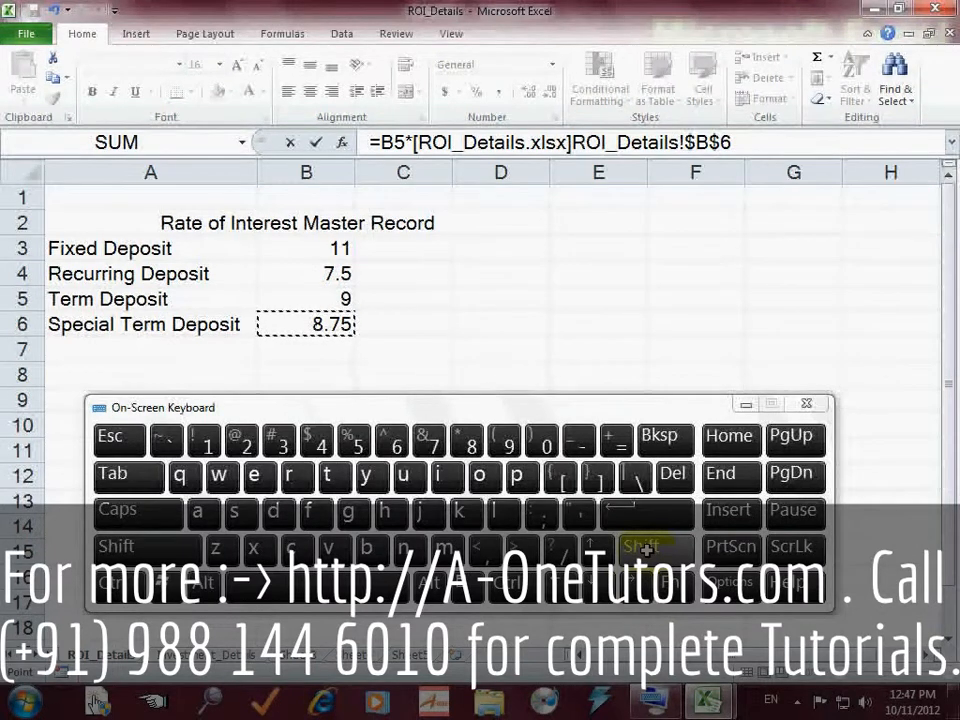
left_click(561, 548)
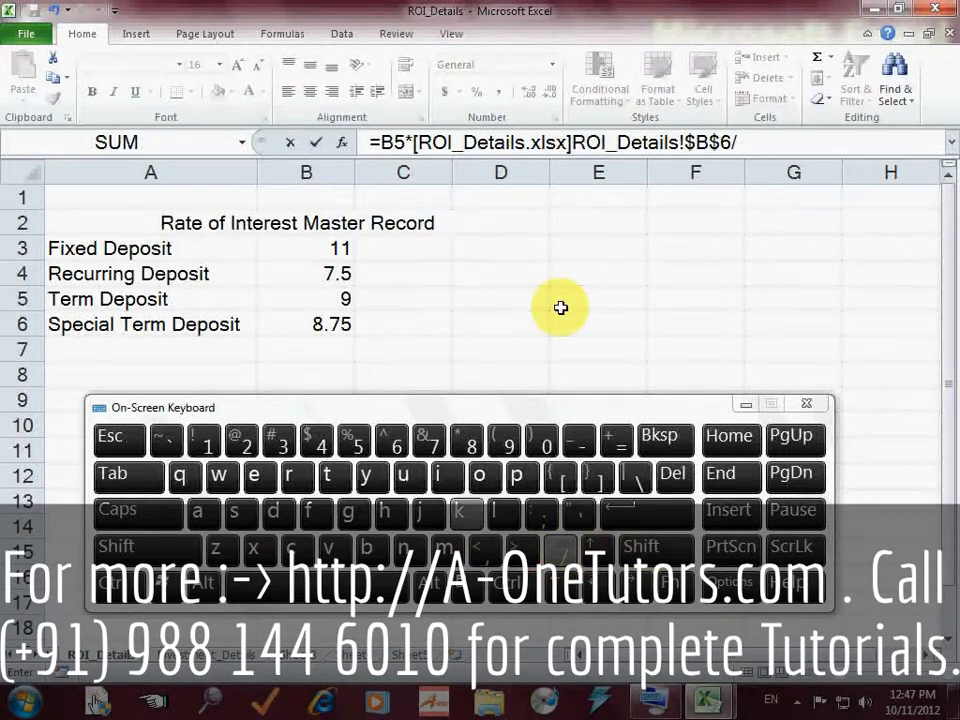
left_click(202, 437)
left_click(609, 442)
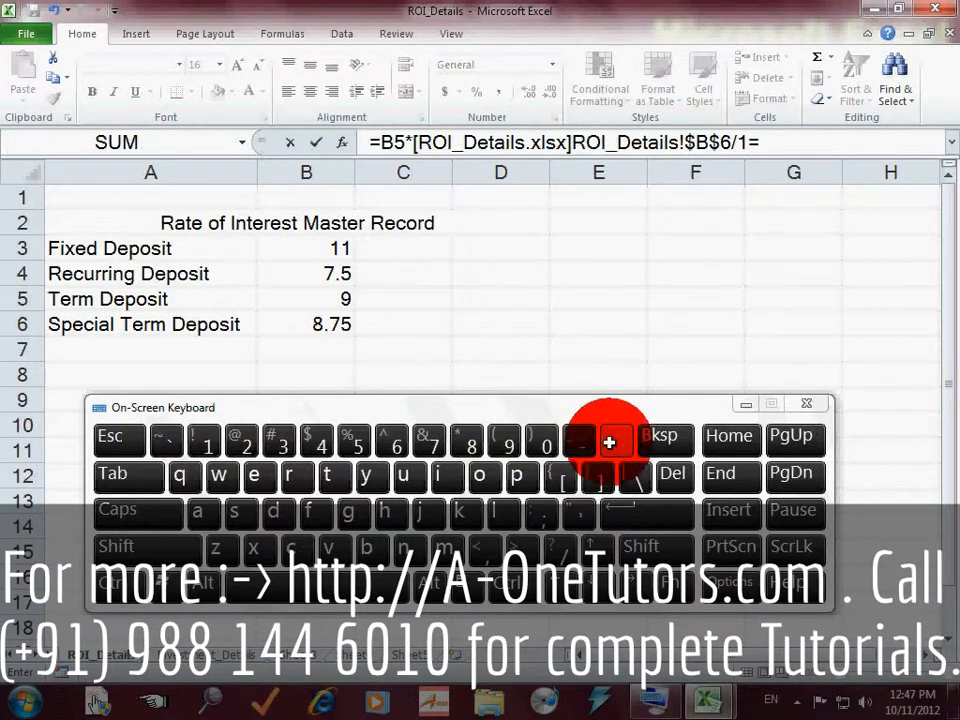
left_click(609, 442)
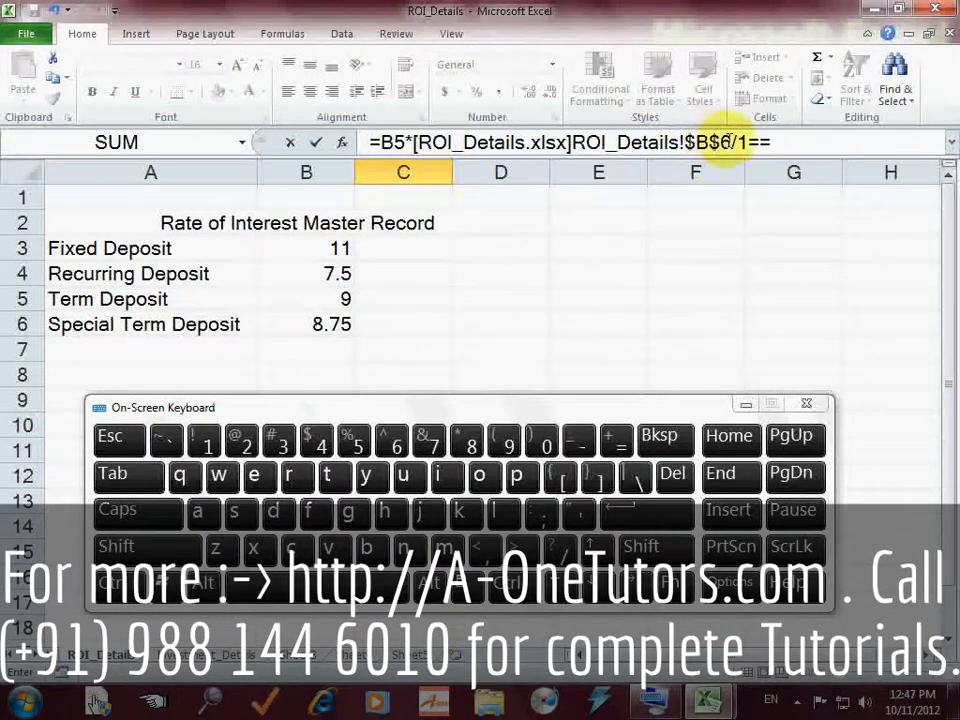
left_click(637, 514)
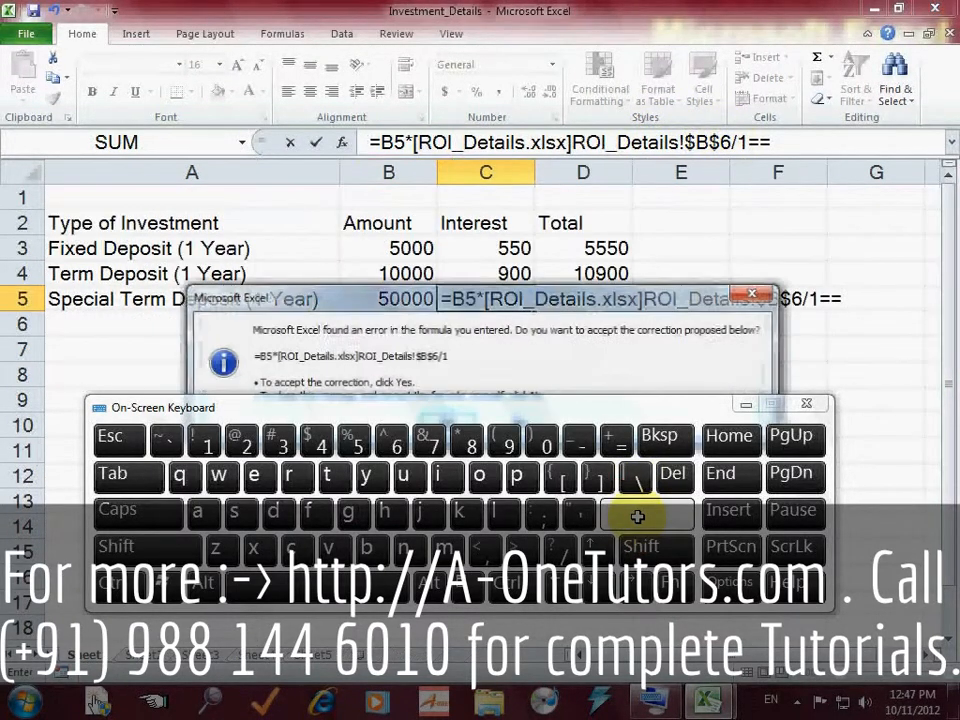
Step: Reject the proposed correction and fix C5's formula to =B5*[ROI_Details.xlsx]ROI_Details!$B$6/100
left_click_drag(594, 407, 587, 508)
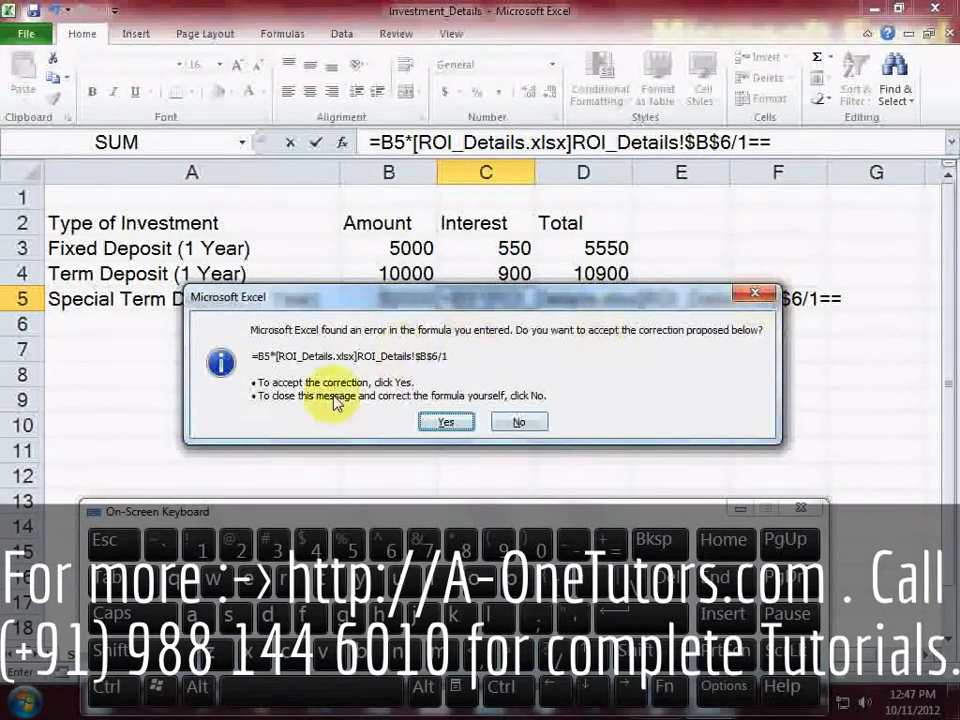
left_click(99, 544)
left_click(99, 544)
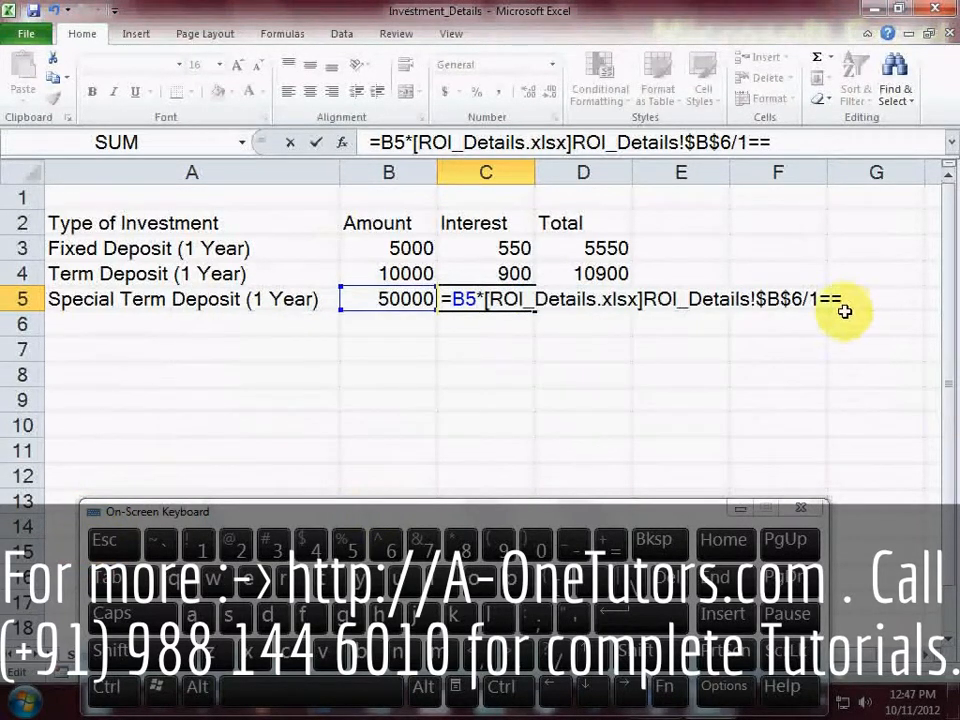
left_click(658, 540)
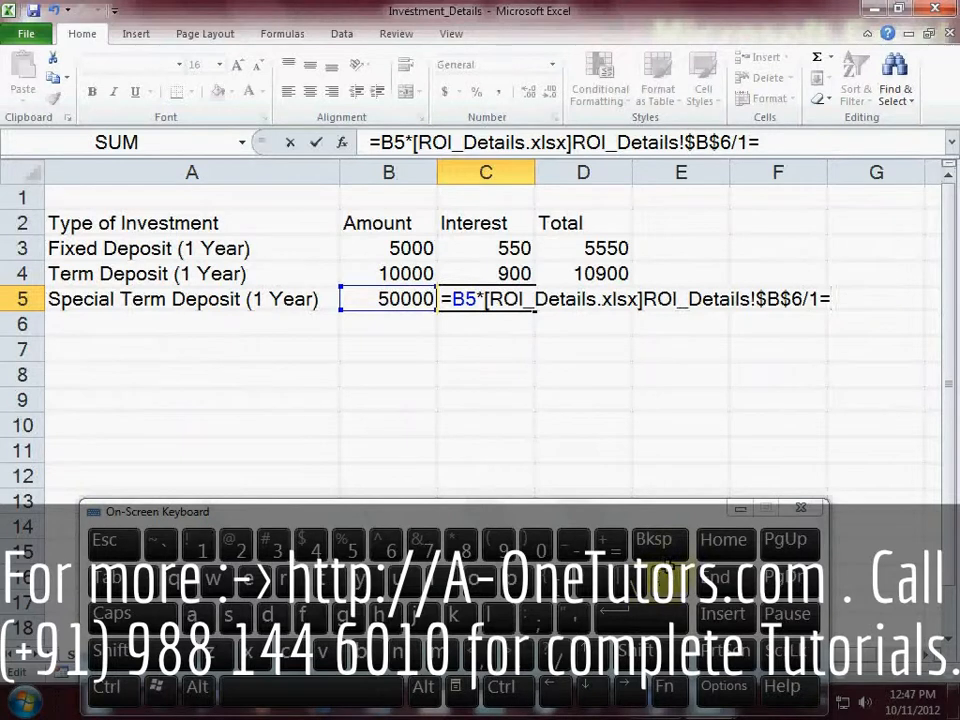
left_click(656, 540)
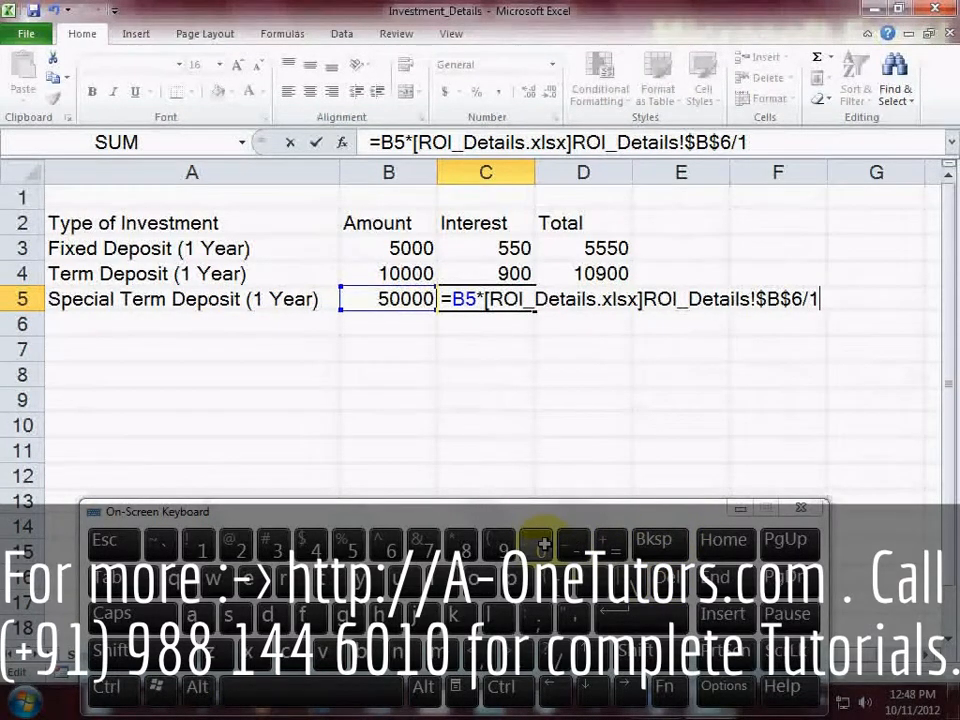
left_click(541, 545)
left_click(541, 545)
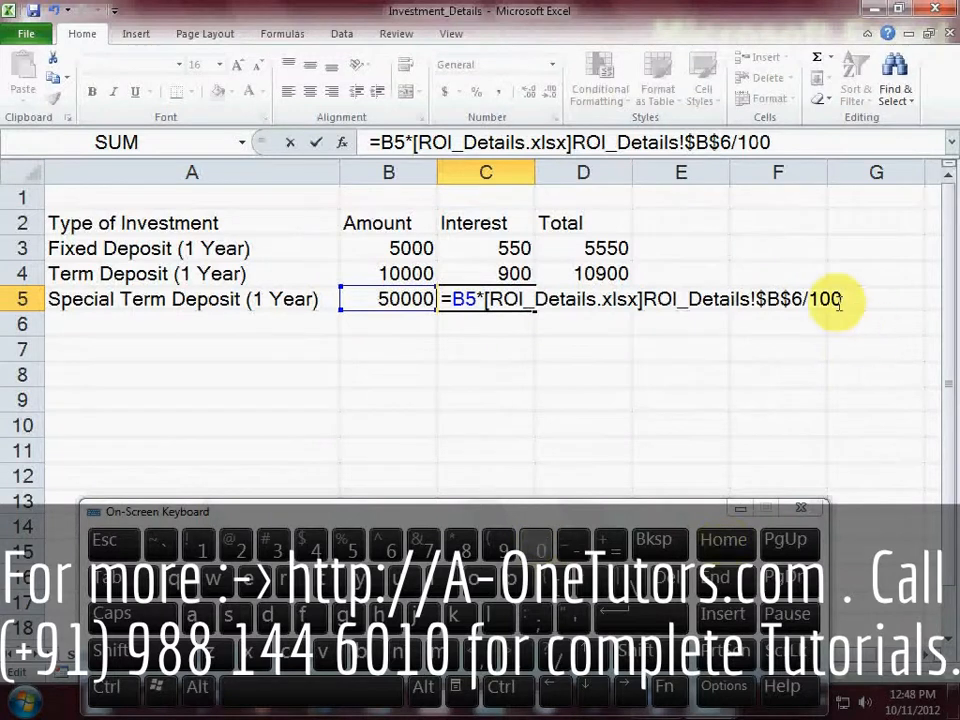
left_click_drag(609, 513, 617, 431)
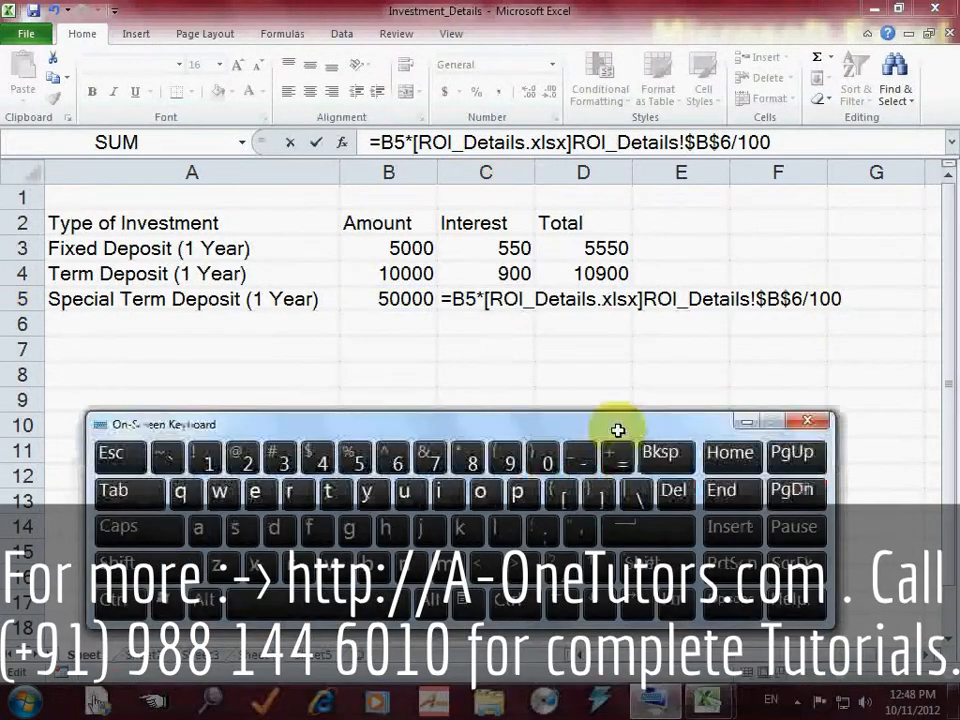
left_click(652, 528)
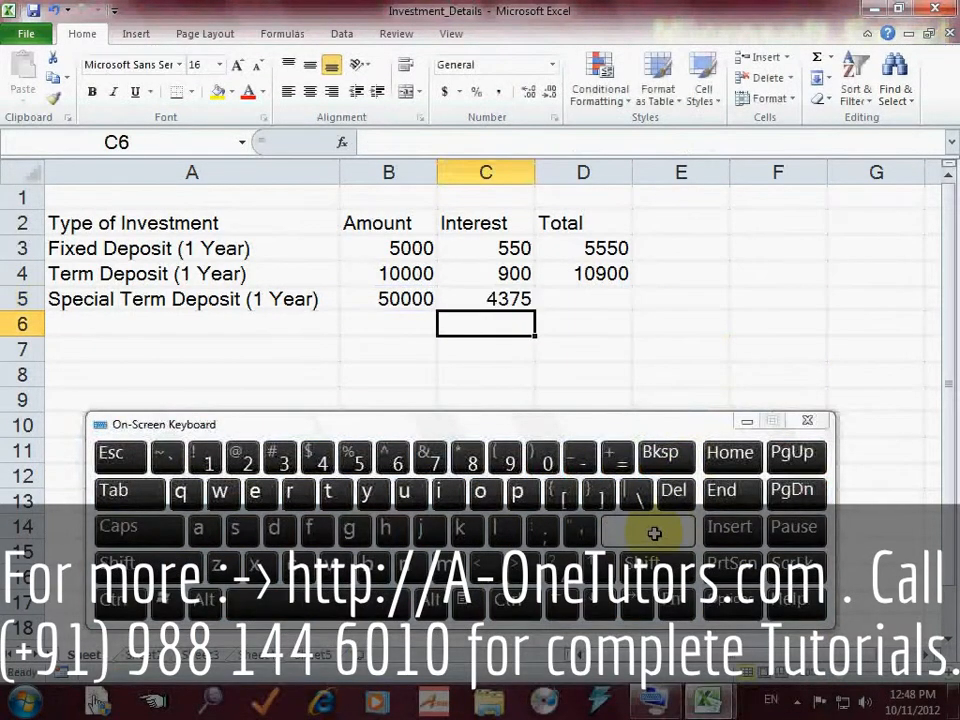
Step: Make the rate reference in C5 relative so the formula reads =B5*[ROI_Details.xlsx]ROI_Details!B6/100
left_click(497, 300)
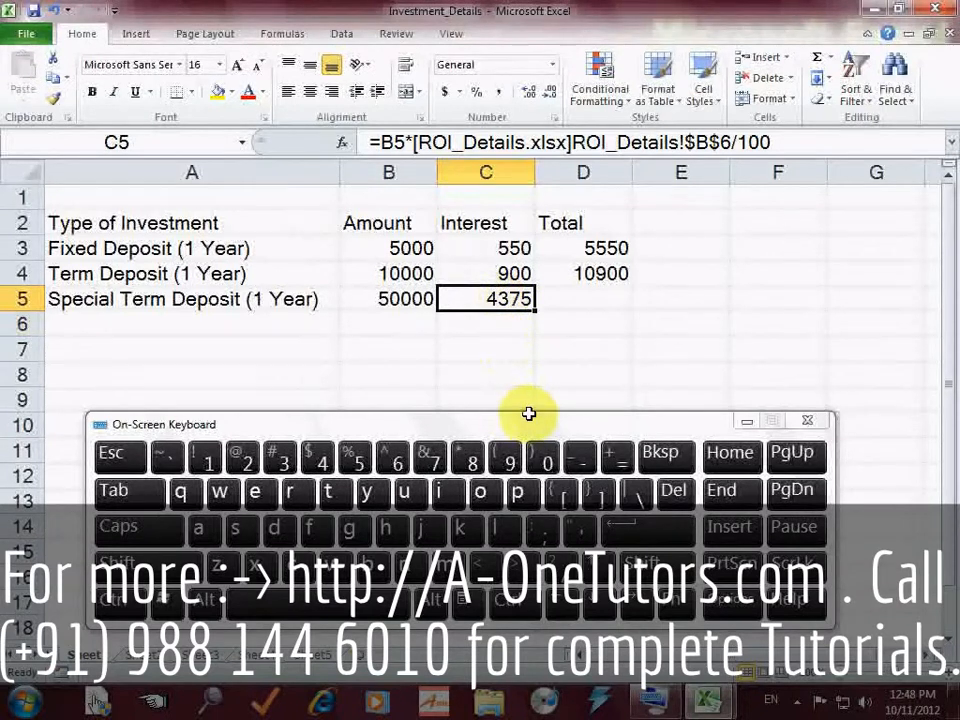
left_click(495, 326)
left_click(497, 300)
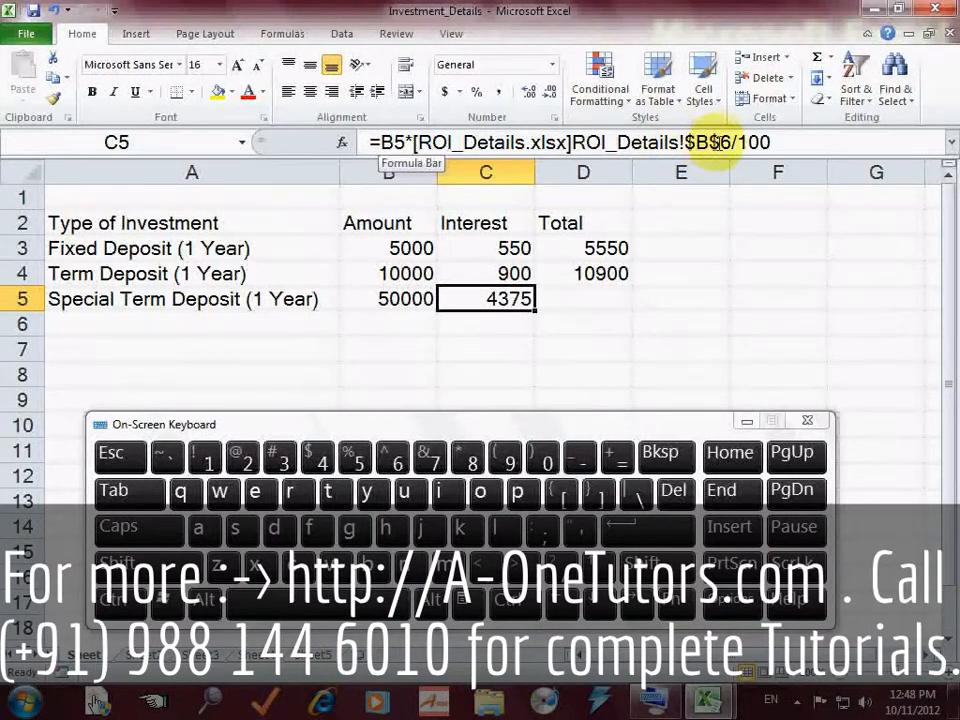
left_click(720, 142)
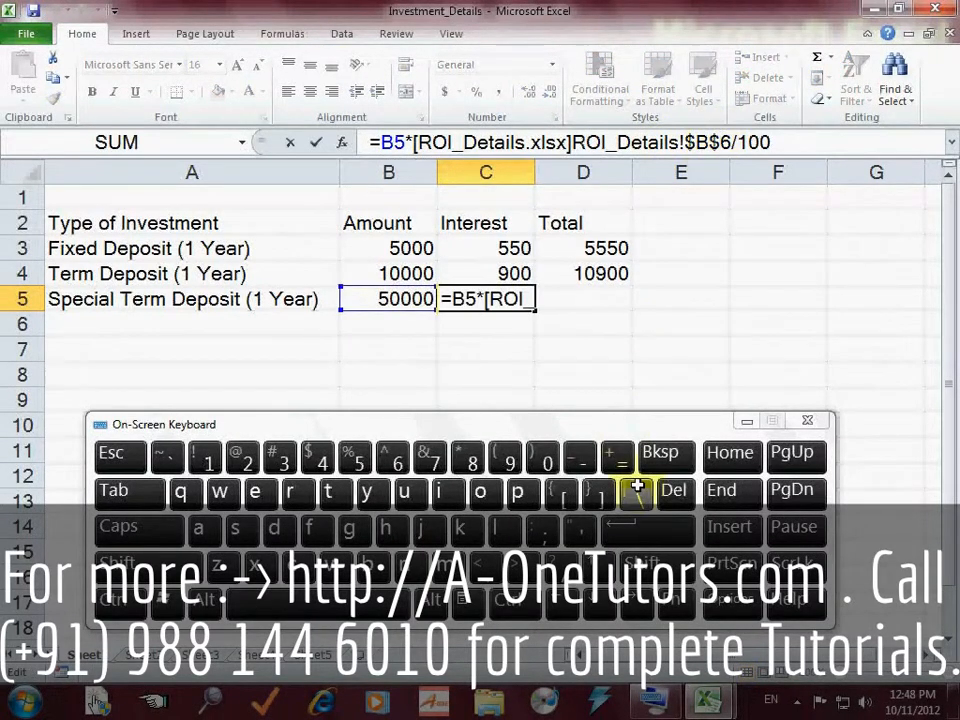
left_click(672, 452)
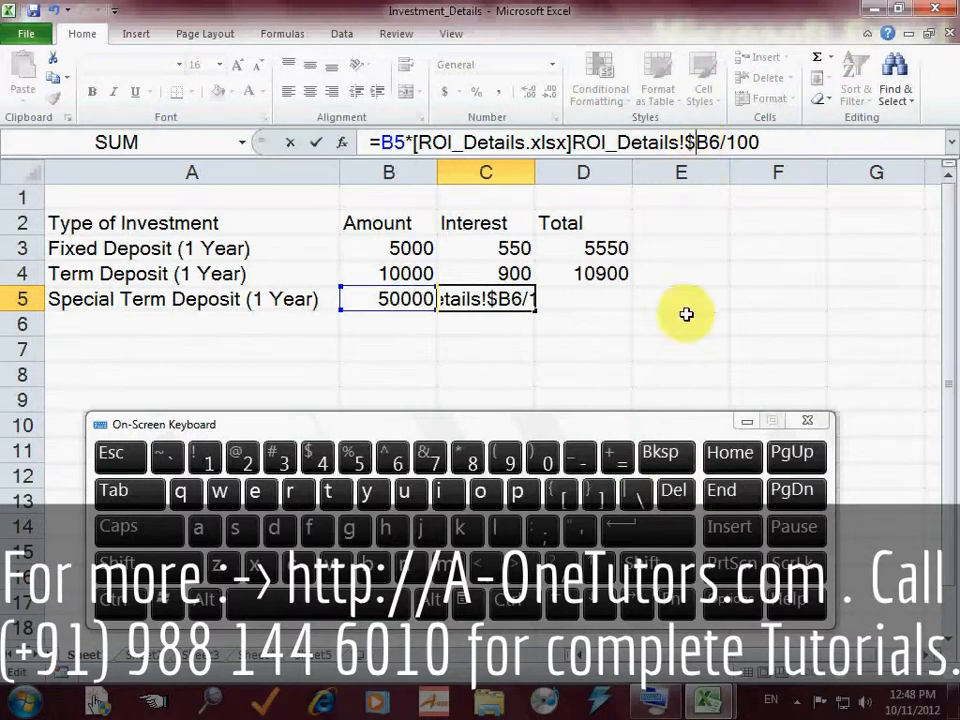
left_click(672, 452)
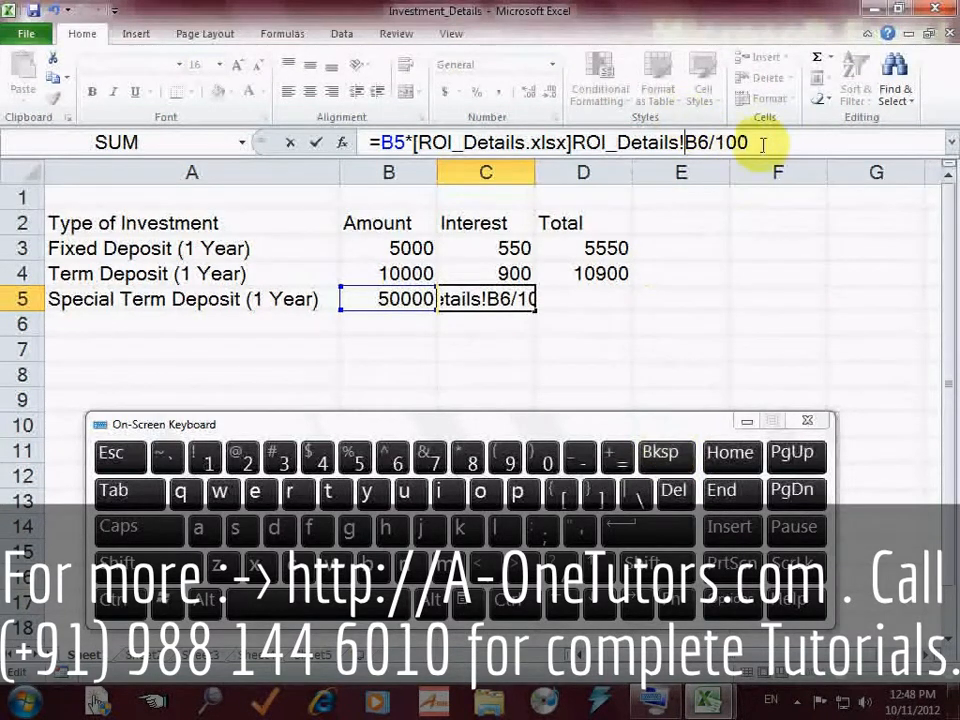
left_click(620, 527)
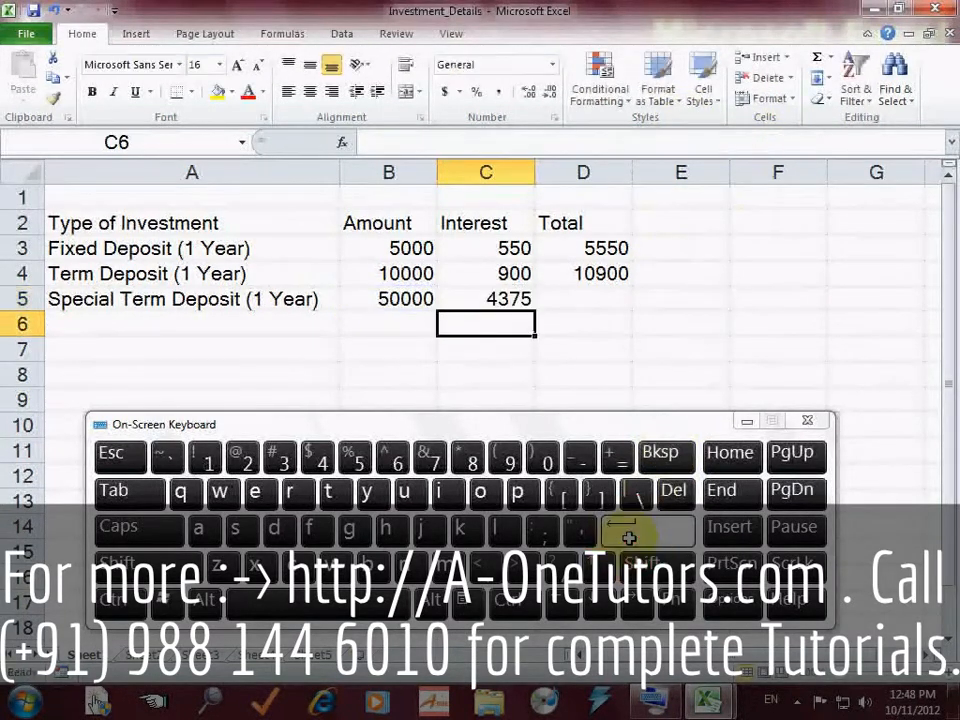
Step: Compare the external rate references in the interest formulas of C3, C4 and C5
left_click(492, 302)
left_click(500, 274)
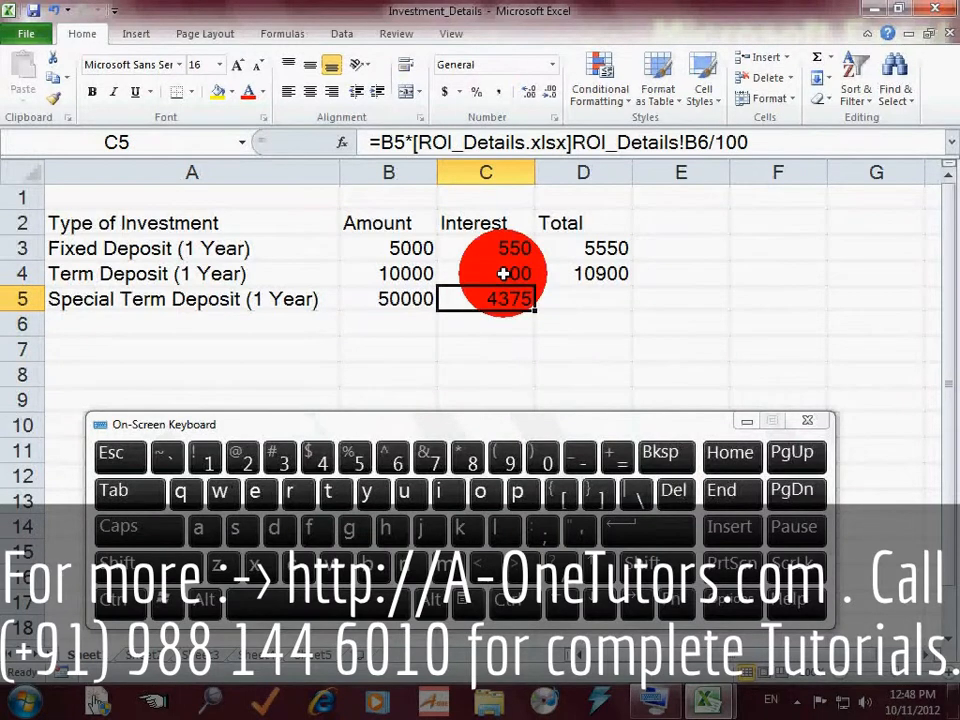
left_click(500, 249)
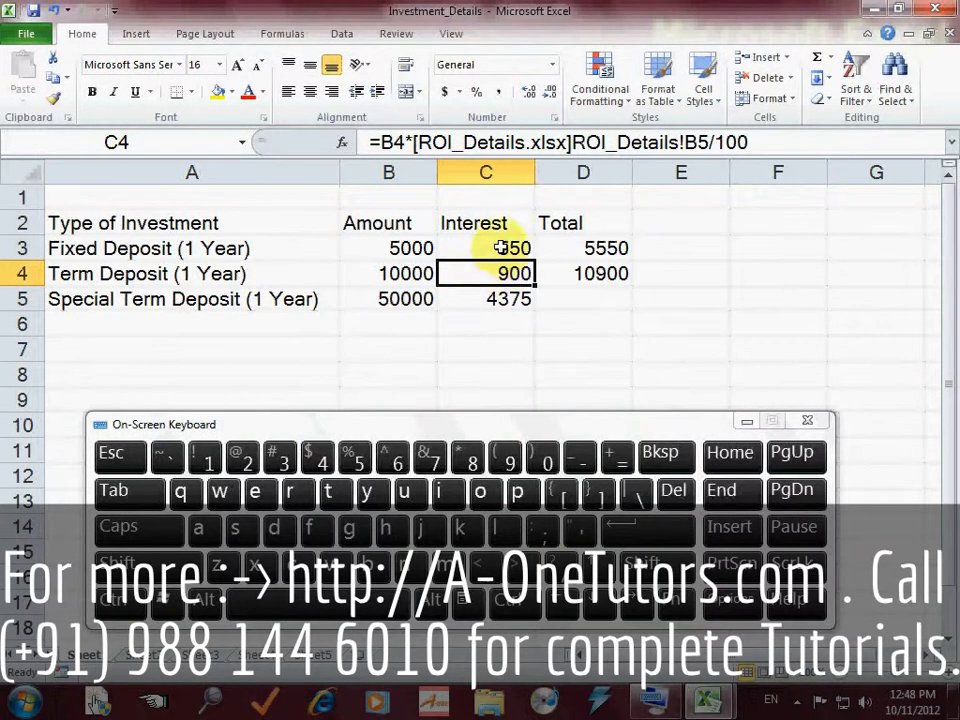
left_click(500, 248)
left_click(487, 280)
left_click(487, 298)
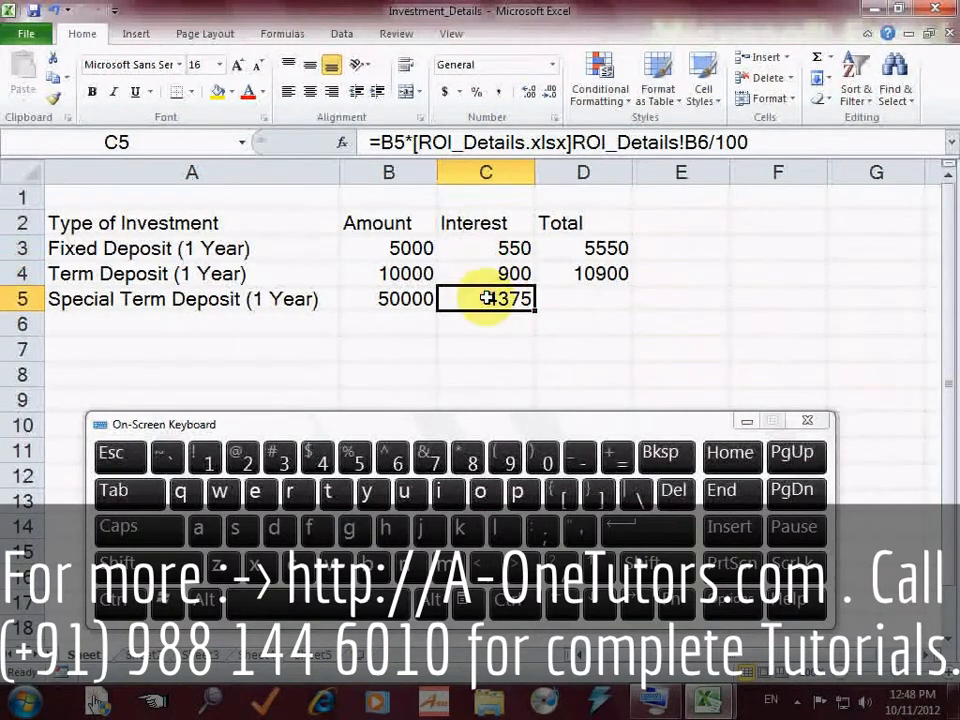
left_click(479, 272)
left_click(487, 248)
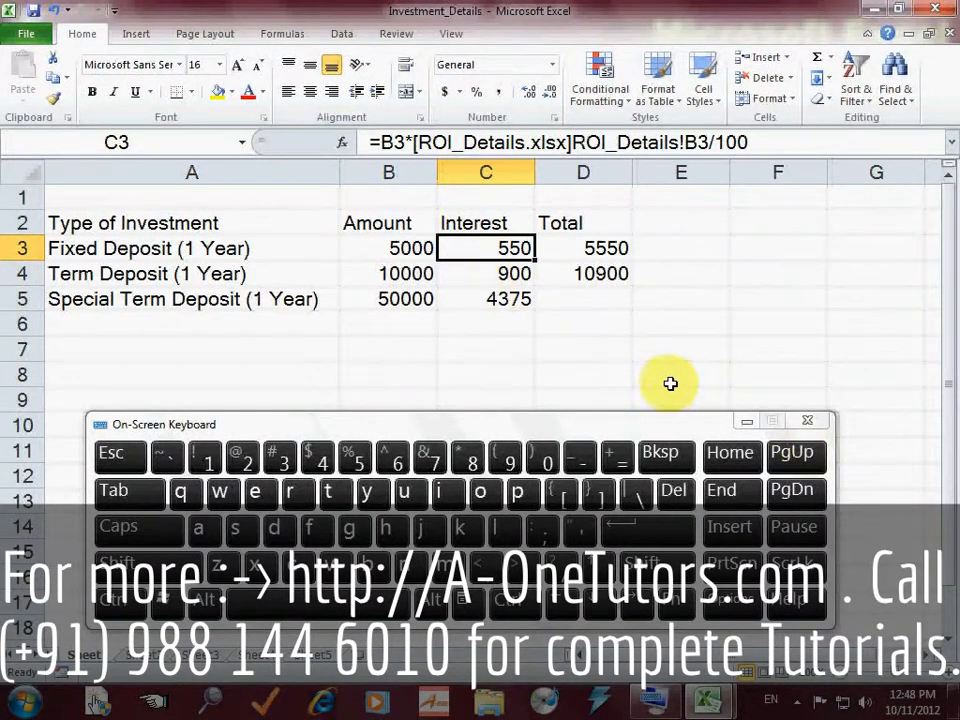
Step: Calculate the Special Term Deposit total in D5 with the formula =B5+C5
left_click(593, 299)
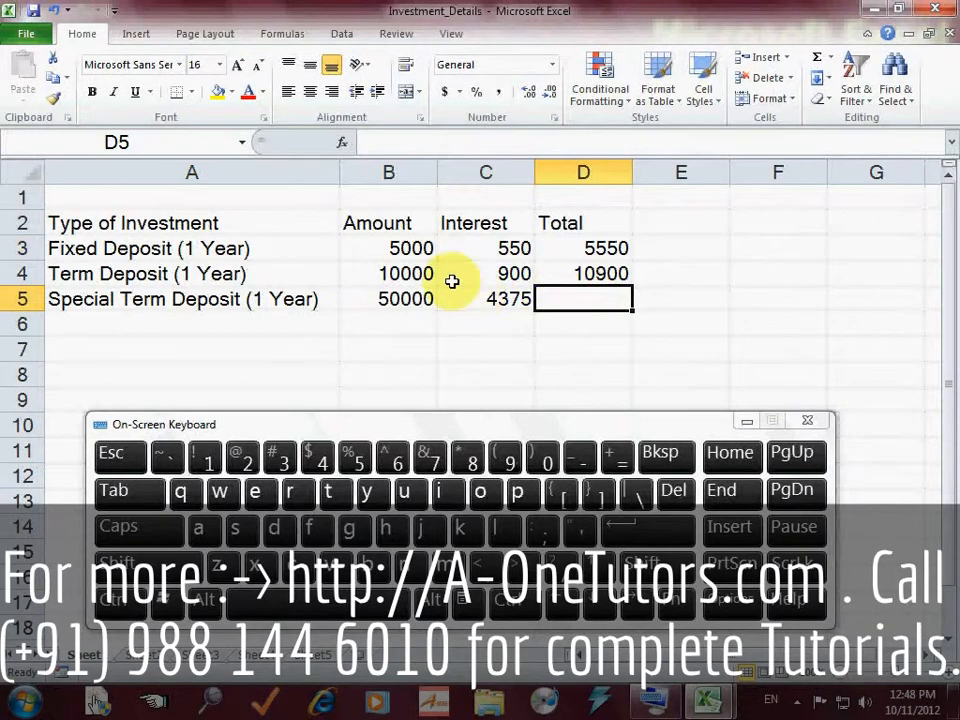
left_click(619, 456)
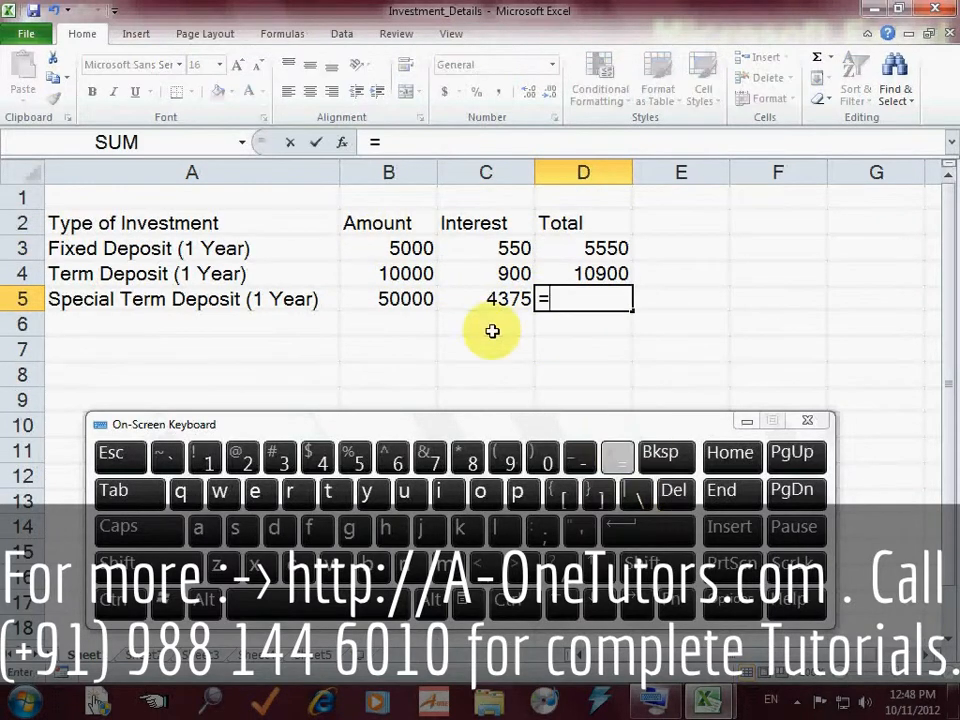
left_click(428, 298)
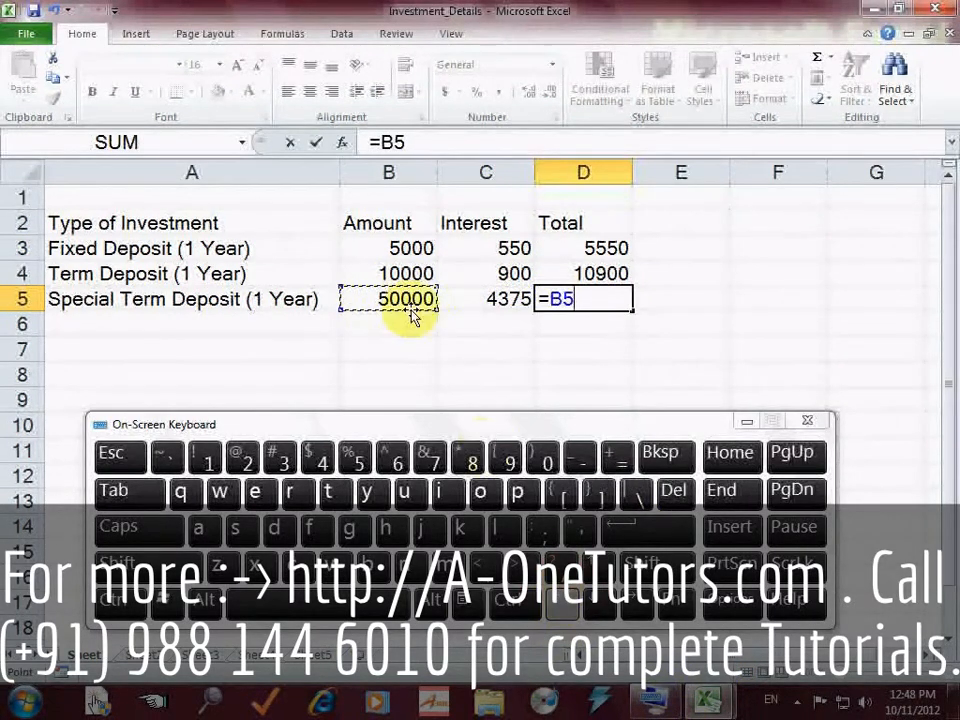
left_click(619, 456)
left_click(510, 303)
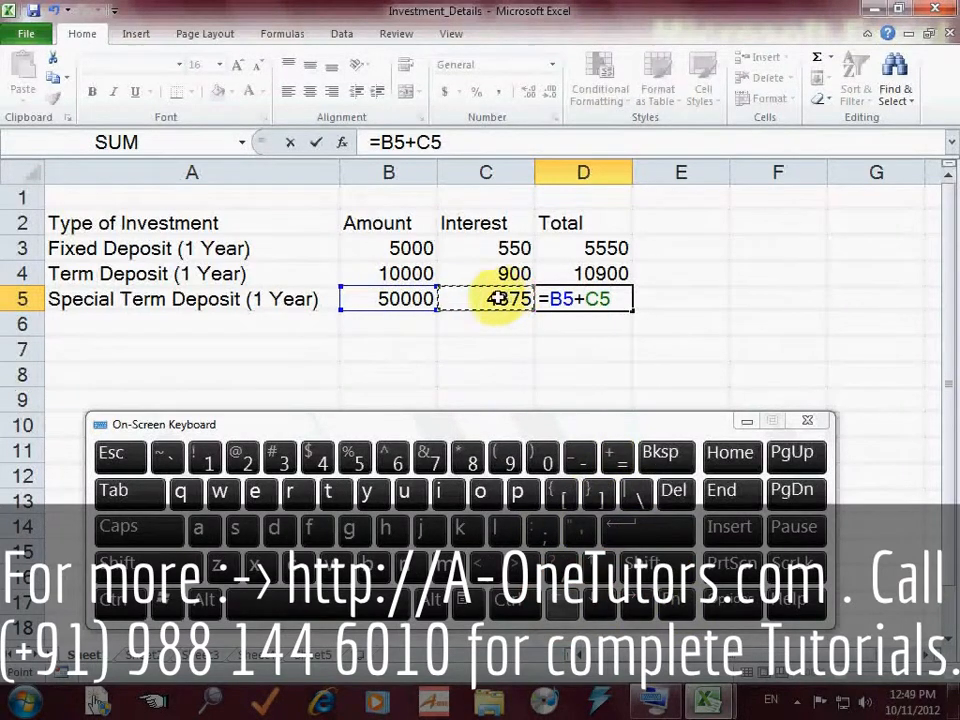
left_click(653, 521)
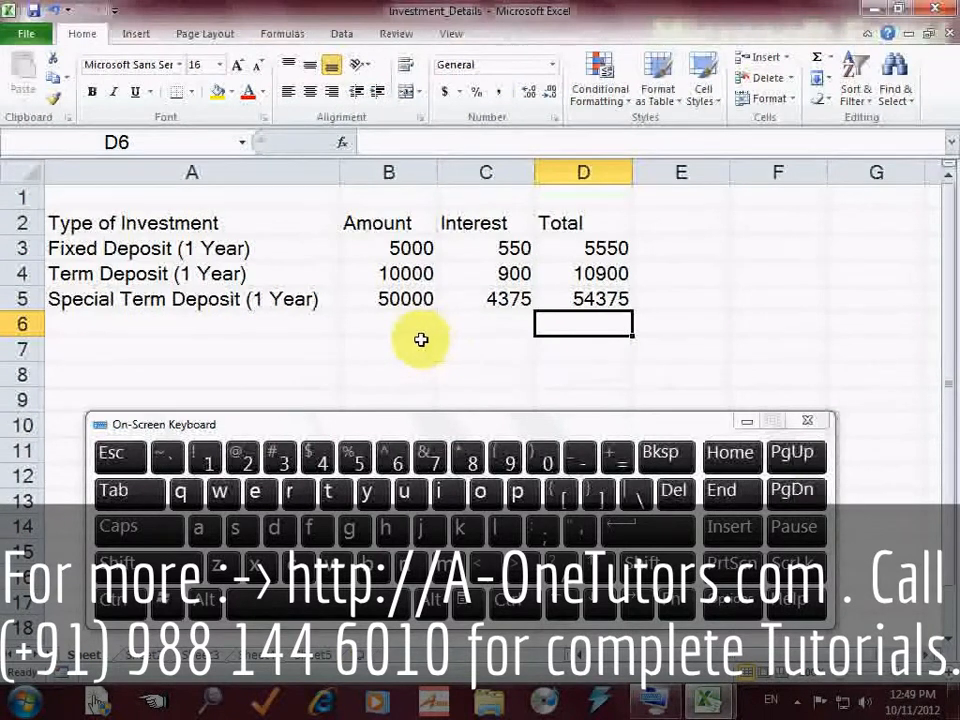
Step: Review the deposit types and amounts in rows 3 to 5 and the linked interest formulas in C5, C4 and C3
left_click(115, 249)
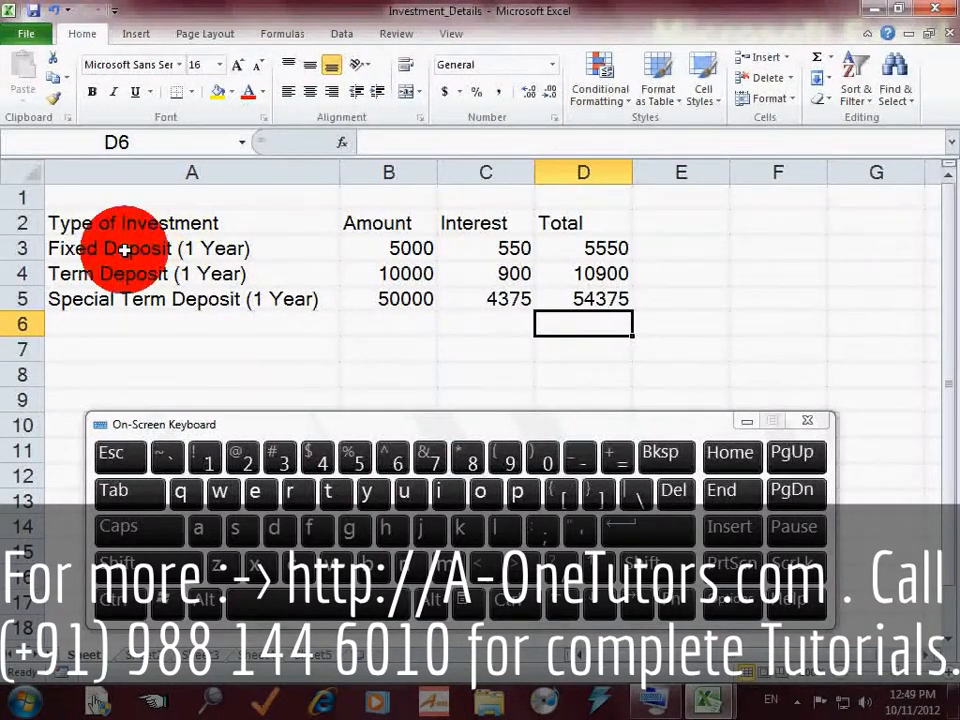
left_click(415, 248)
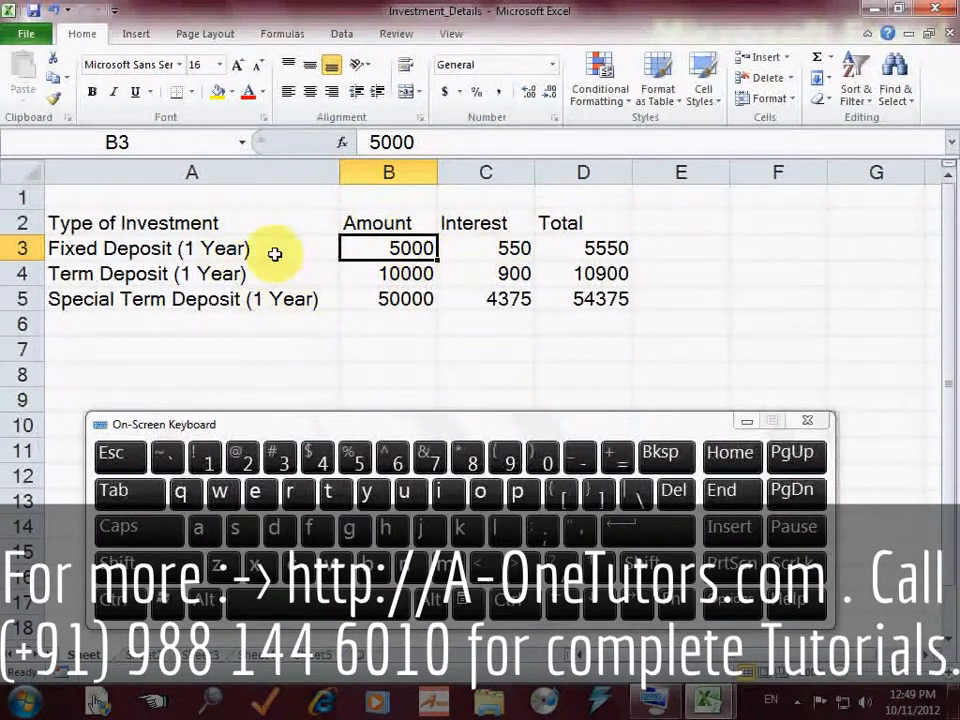
left_click(389, 276)
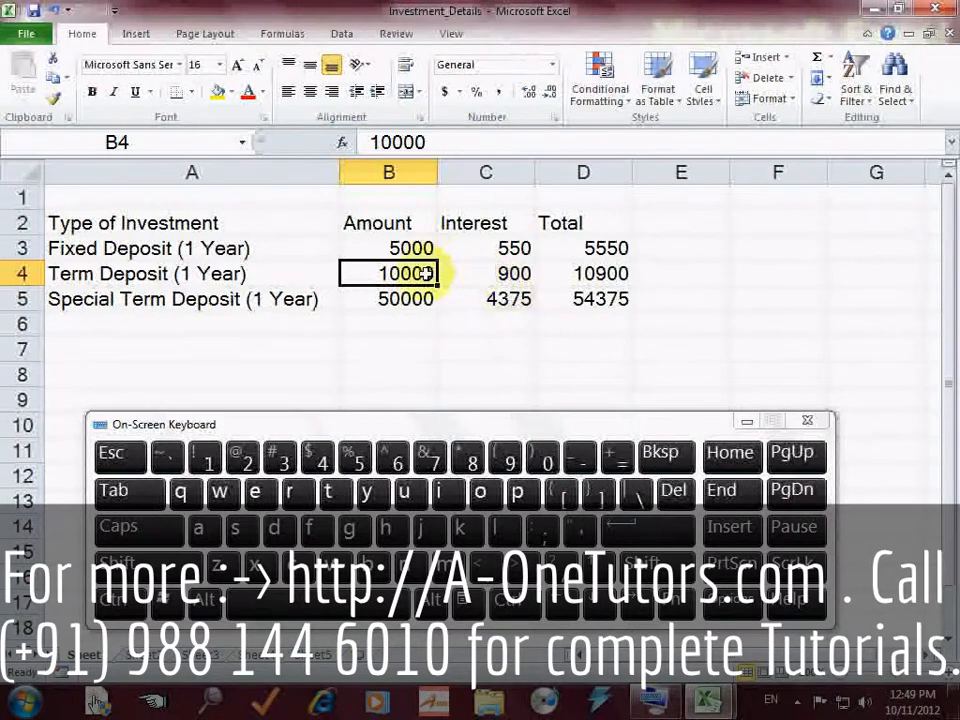
left_click(248, 299)
left_click(390, 299)
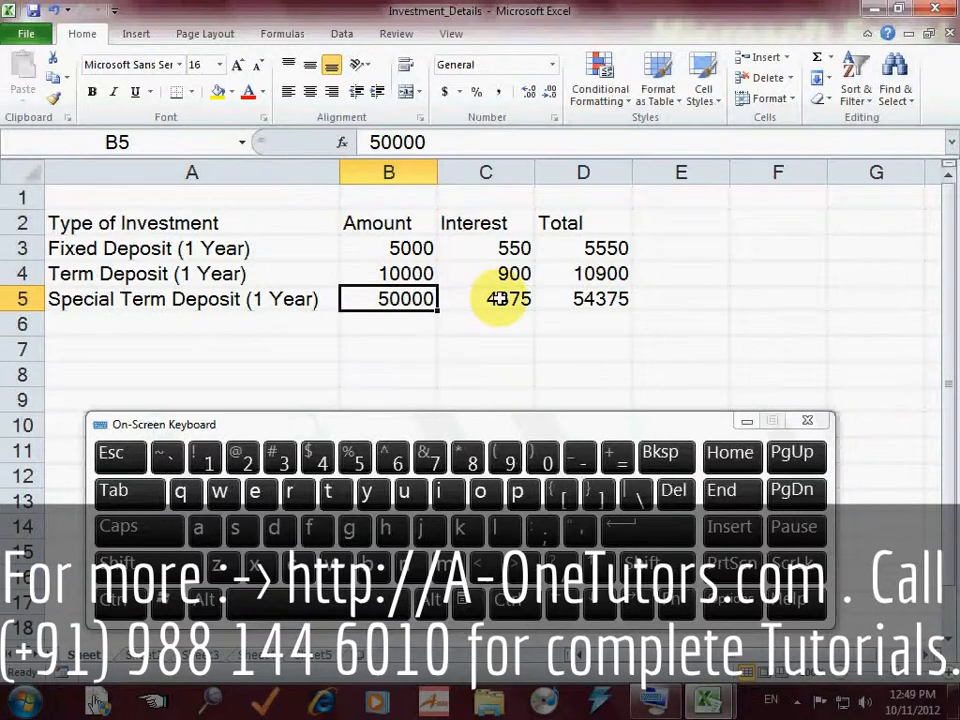
left_click(497, 298)
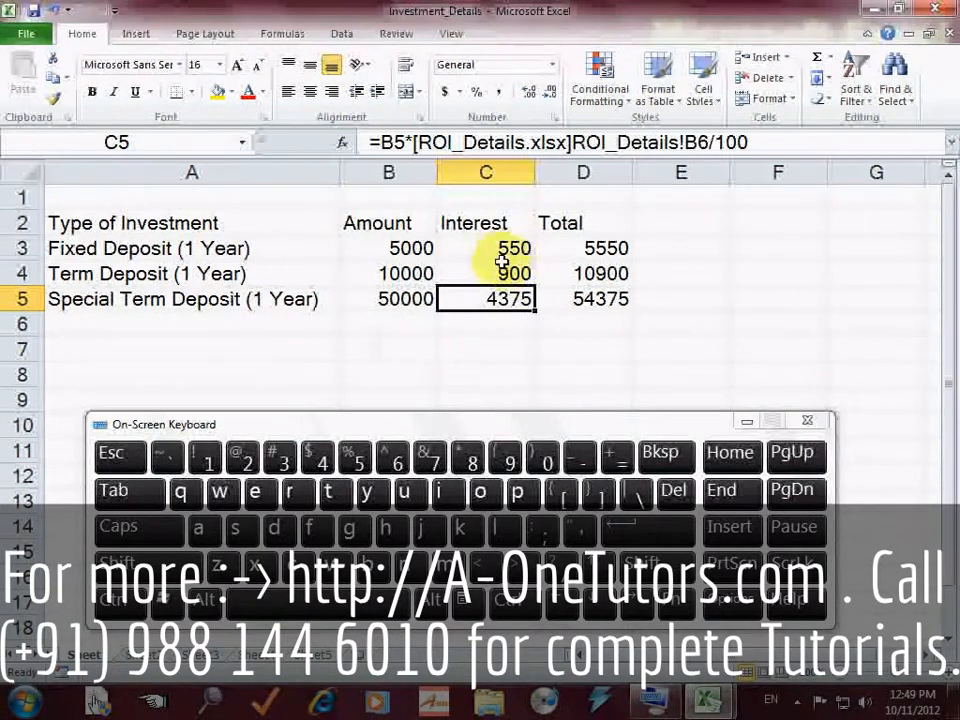
left_click(508, 272)
left_click(495, 248)
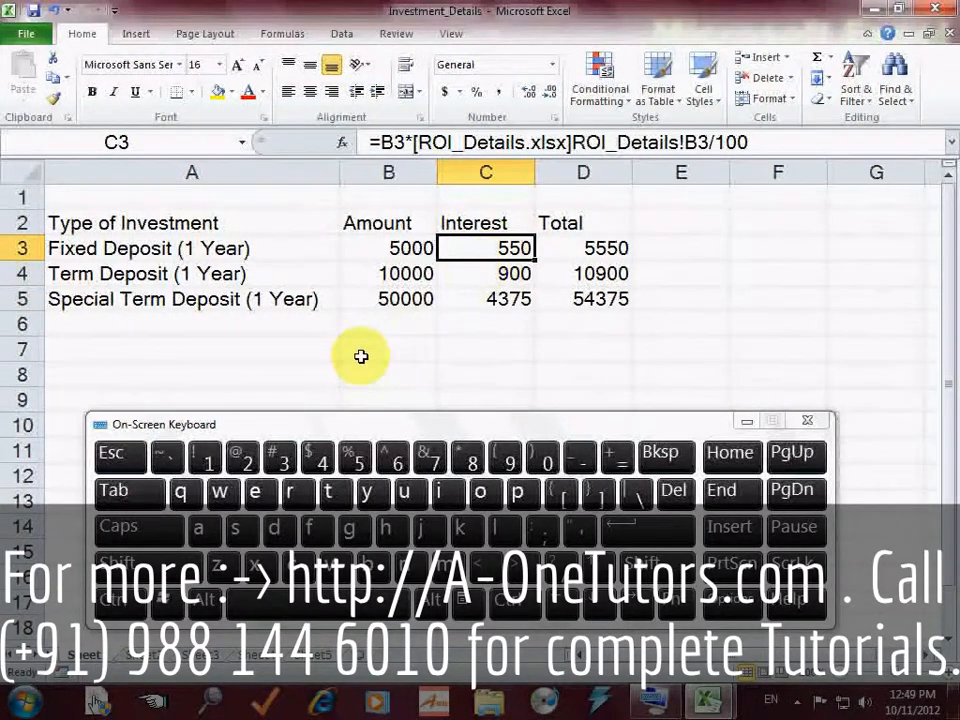